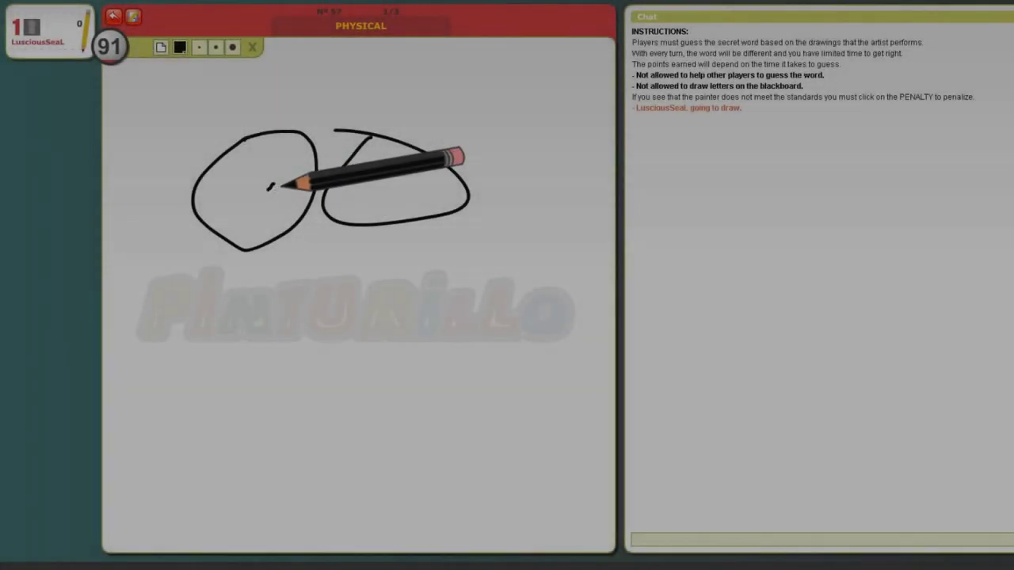
# - Draw eyes and a smile on the two stick-figure faces for PHYSICAL
pyautogui.click(280, 186)
pyautogui.moveTo(267, 209); pyautogui.dragTo(355, 220)
pyautogui.click(340, 179)
pyautogui.click(353, 181)
# - Add the figures' body lines, a bent leg, and their legs and feet
pyautogui.moveTo(261, 245)
pyautogui.mouseDown()
pyautogui.moveTo(276, 276)
pyautogui.moveTo(281, 404)
pyautogui.mouseUp()
pyautogui.moveTo(277, 334); pyautogui.dragTo(303, 315)
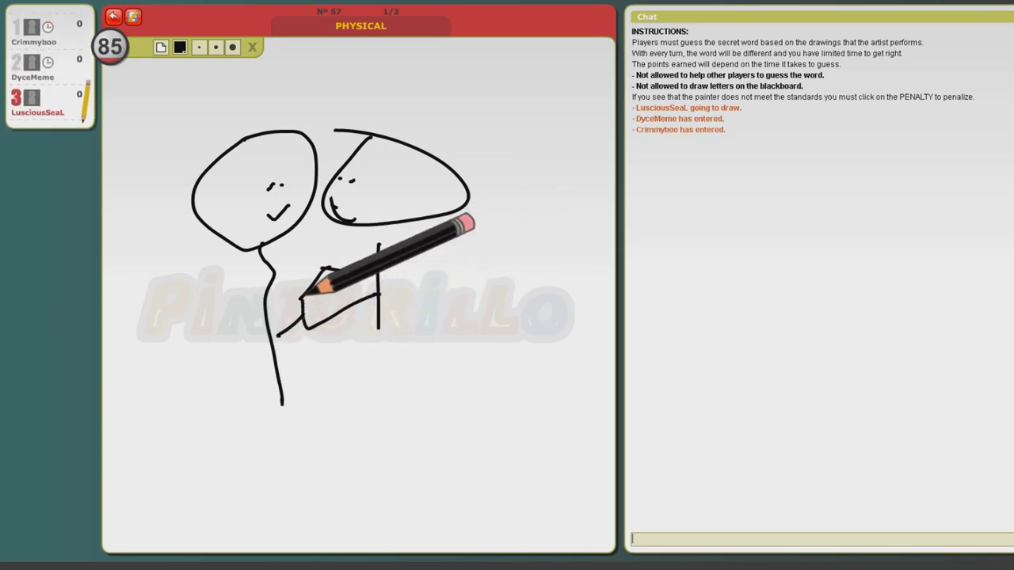
pyautogui.moveTo(260, 253)
pyautogui.mouseDown()
pyautogui.moveTo(262, 328)
pyautogui.moveTo(295, 382)
pyautogui.moveTo(352, 374)
pyautogui.moveTo(315, 396)
pyautogui.mouseUp()
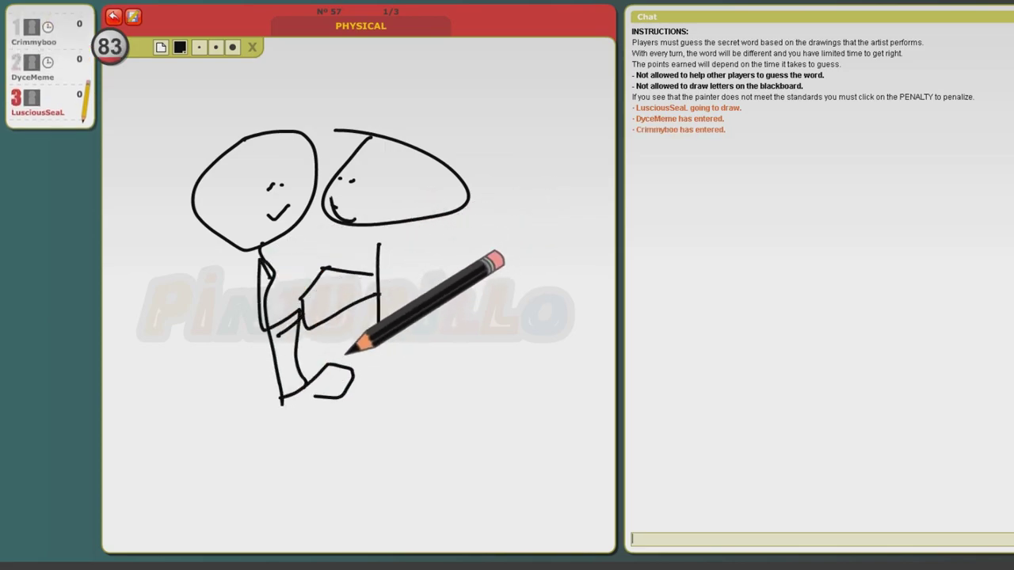
pyautogui.moveTo(354, 366)
pyautogui.mouseDown()
pyautogui.moveTo(358, 398)
pyautogui.moveTo(334, 364)
pyautogui.moveTo(271, 451)
pyautogui.mouseUp()
pyautogui.moveTo(273, 396); pyautogui.dragTo(310, 449)
pyautogui.moveTo(374, 340); pyautogui.dragTo(406, 426)
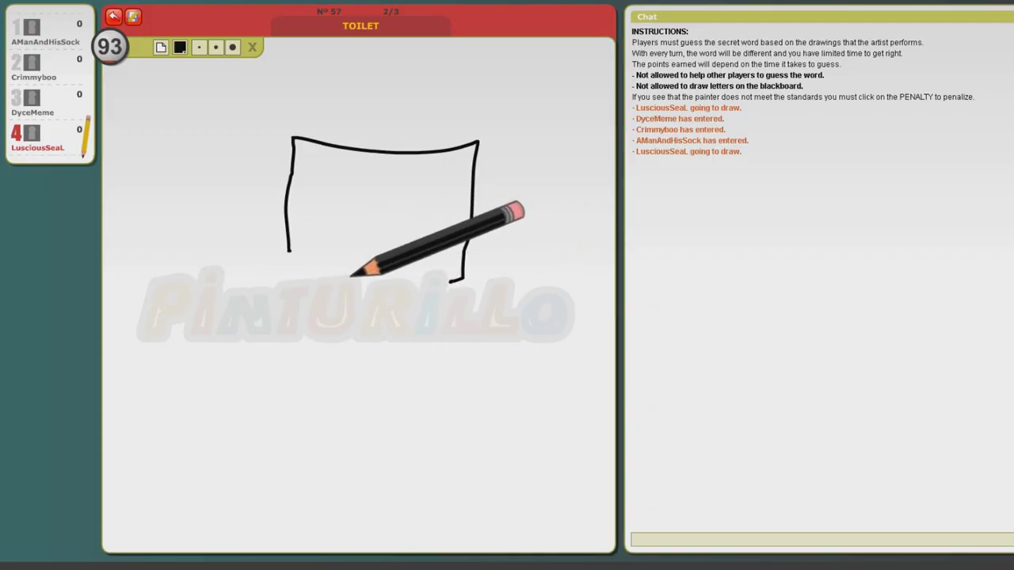
# - Sketch the toilet bowl, base and side, plus a figure's head, arm and leg
pyautogui.moveTo(285, 267); pyautogui.dragTo(446, 285)
pyautogui.moveTo(247, 410); pyautogui.dragTo(412, 532)
pyautogui.moveTo(454, 288)
pyautogui.mouseDown()
pyautogui.moveTo(483, 372)
pyautogui.moveTo(400, 531)
pyautogui.mouseUp()
pyautogui.moveTo(187, 107); pyautogui.dragTo(141, 106)
pyautogui.moveTo(161, 210)
pyautogui.mouseDown()
pyautogui.moveTo(154, 412)
pyautogui.moveTo(190, 463)
pyautogui.mouseUp()
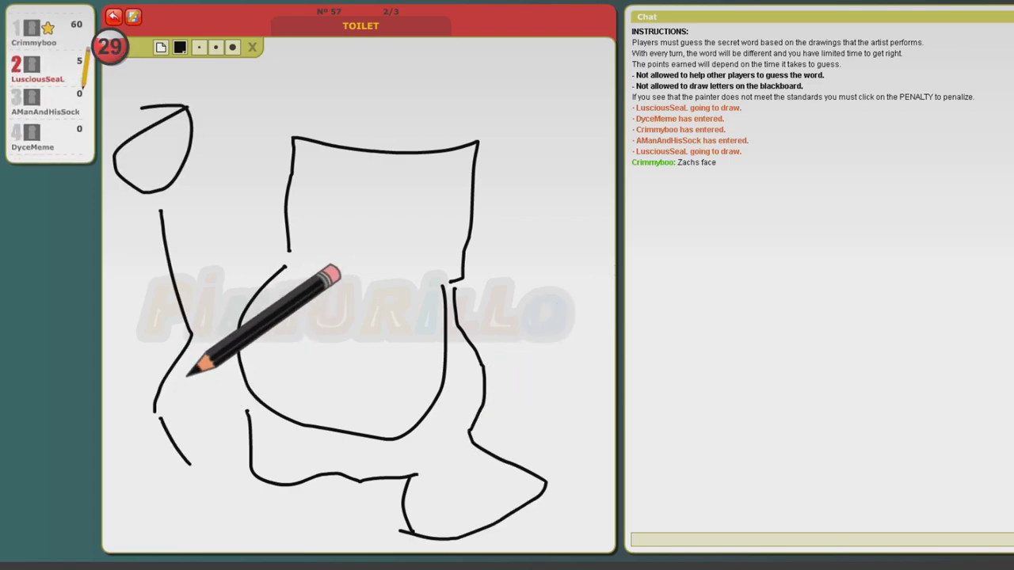
pyautogui.moveTo(183, 377); pyautogui.dragTo(209, 449)
pyautogui.moveTo(103, 293)
pyautogui.mouseDown()
pyautogui.moveTo(164, 263)
pyautogui.moveTo(146, 345)
pyautogui.mouseUp()
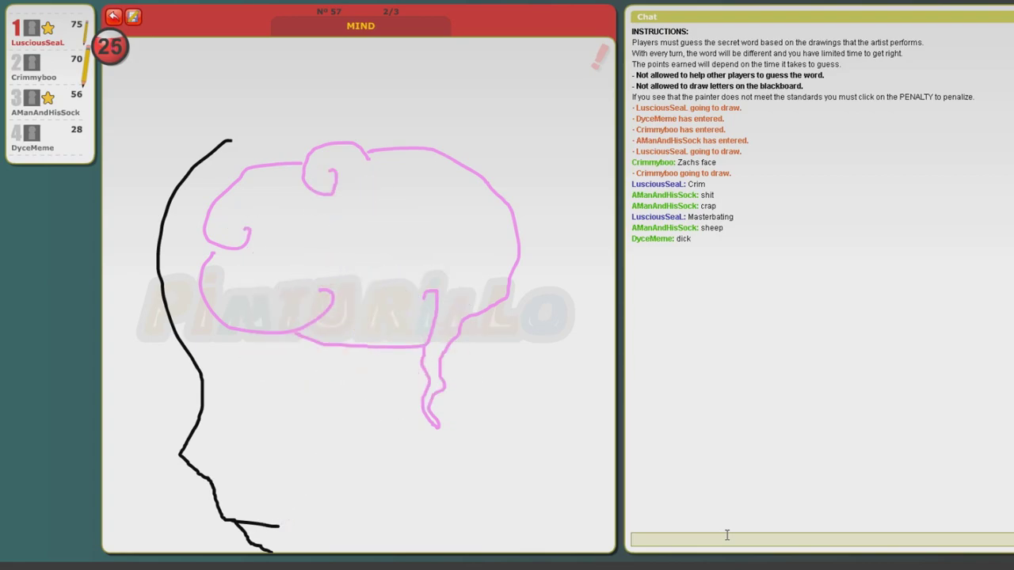
pyautogui.write('ce m')
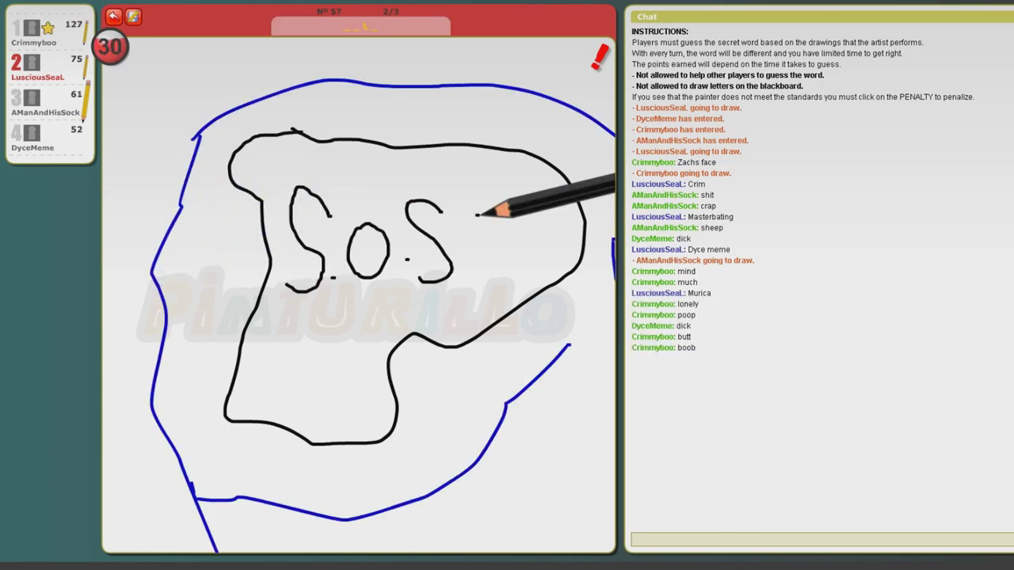
# - Focus the chat input to enter guesses such as Dyce meme, Murica and lawnmower
pyautogui.click(784, 529)
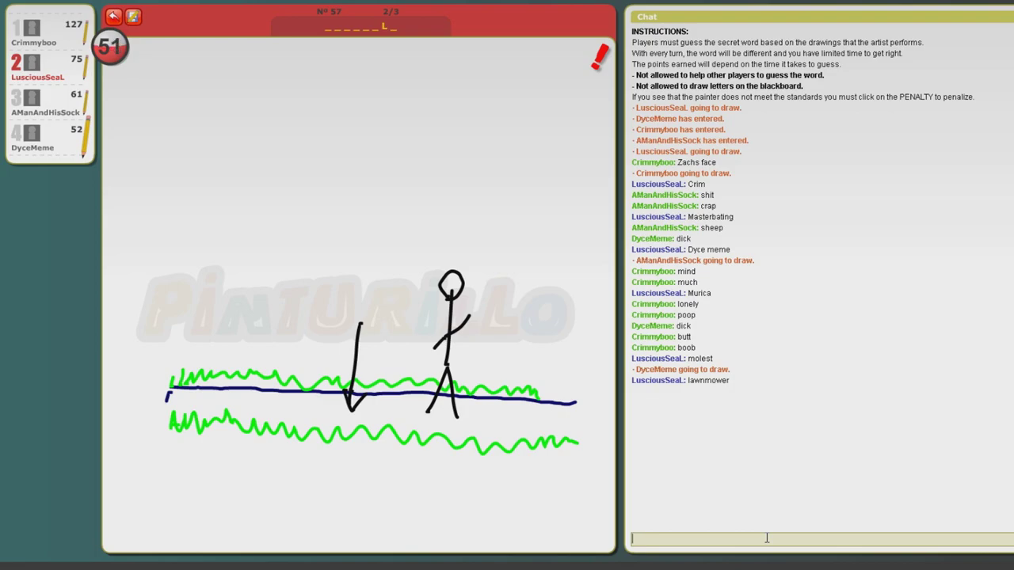
pyautogui.write('i walk the l')
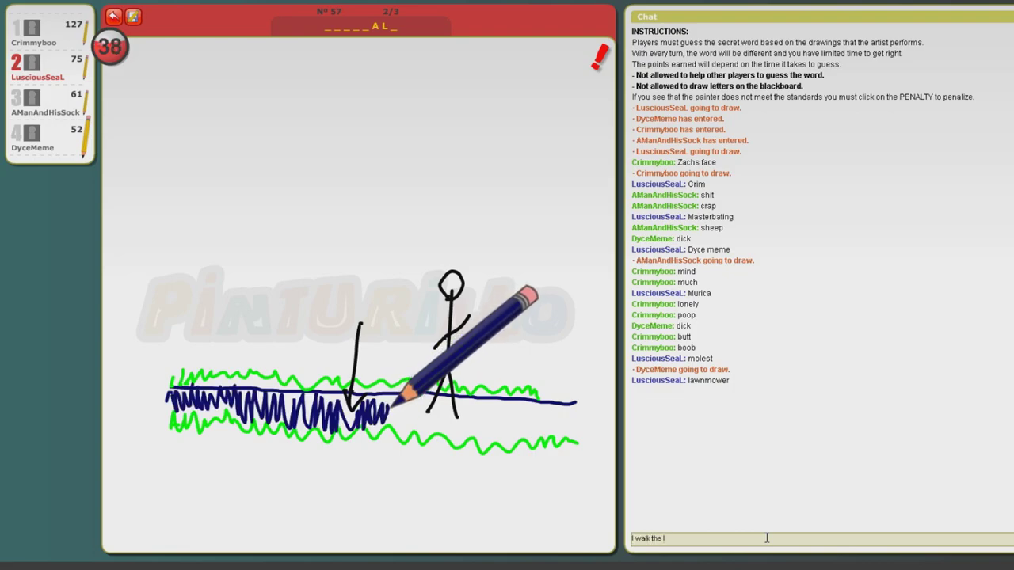
pyautogui.write('onely road')
# - Send the lyric line and then the guess 'draw' to the chat
pyautogui.press('Return')
pyautogui.write('Scand')
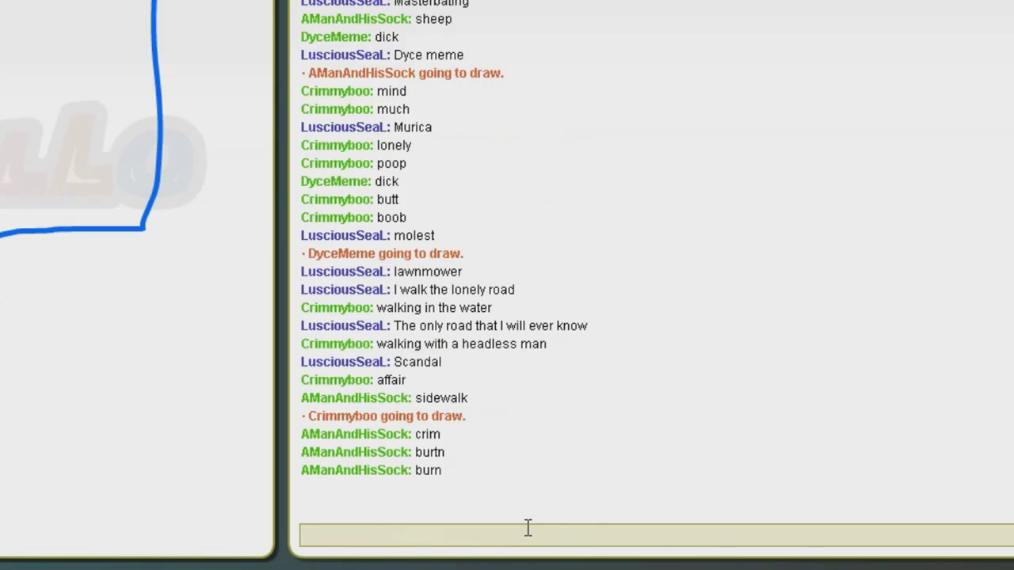
pyautogui.write('draw')
pyautogui.press('Return')
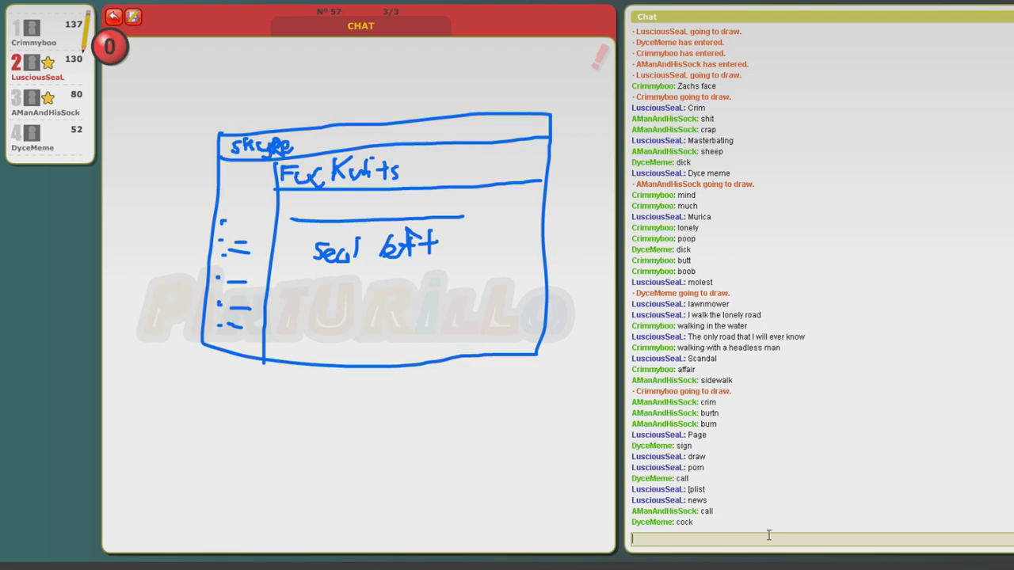
# - Sketch the king's spiky crown and face at the top of the canvas
pyautogui.moveTo(373, 94); pyautogui.dragTo(443, 95)
pyautogui.moveTo(386, 95); pyautogui.dragTo(398, 193)
pyautogui.moveTo(454, 93); pyautogui.dragTo(516, 207)
pyautogui.moveTo(304, 212); pyautogui.dragTo(383, 196)
pyautogui.moveTo(490, 210); pyautogui.dragTo(377, 251)
pyautogui.moveTo(393, 153); pyautogui.dragTo(439, 135)
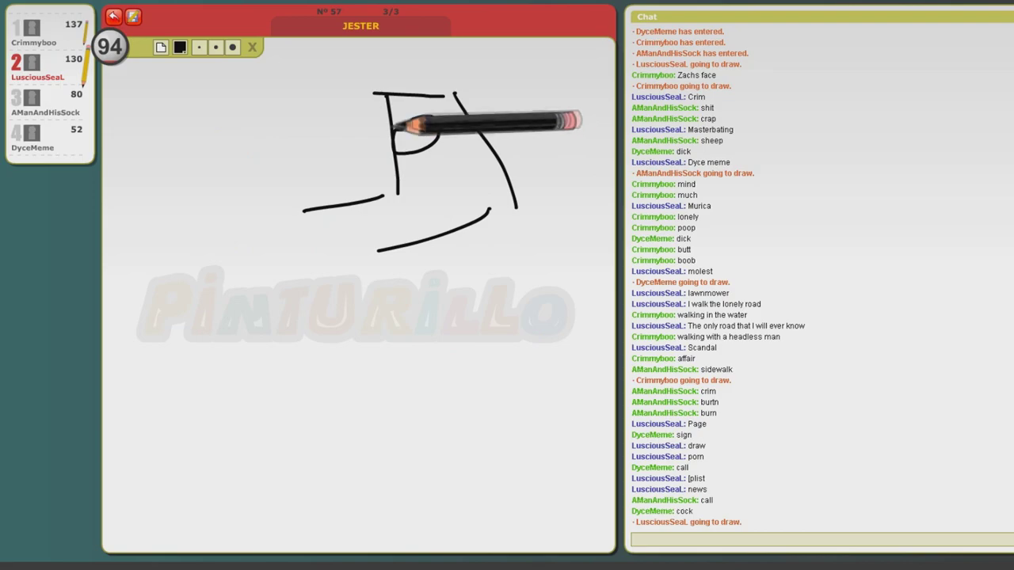
pyautogui.moveTo(379, 131)
pyautogui.mouseDown()
pyautogui.moveTo(388, 98)
pyautogui.moveTo(444, 99)
pyautogui.moveTo(439, 142)
pyautogui.moveTo(412, 197)
pyautogui.moveTo(489, 252)
pyautogui.mouseUp()
# - Draw stick figures with heads and limbs around the king
pyautogui.moveTo(388, 198); pyautogui.dragTo(364, 293)
pyautogui.moveTo(485, 155); pyautogui.dragTo(517, 208)
pyautogui.moveTo(349, 154); pyautogui.dragTo(329, 181)
pyautogui.moveTo(483, 97); pyautogui.dragTo(473, 109)
pyautogui.moveTo(328, 113)
pyautogui.mouseDown()
pyautogui.moveTo(309, 141)
pyautogui.moveTo(360, 126)
pyautogui.mouseUp()
pyautogui.moveTo(468, 99); pyautogui.dragTo(404, 166)
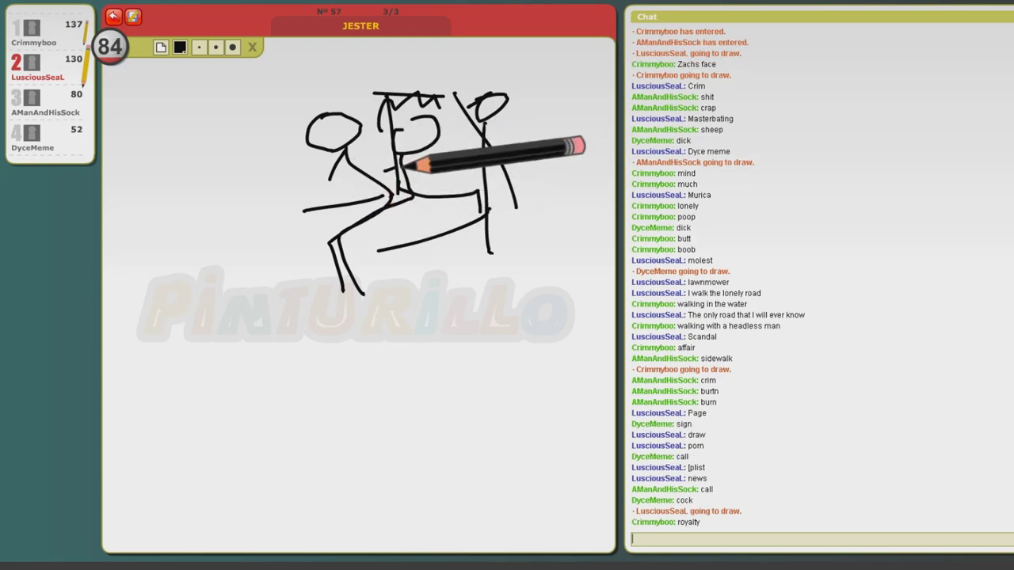
# - Give the middle face eyes, a smile, a round head outline, ears and crown spikes
pyautogui.moveTo(403, 118); pyautogui.dragTo(405, 124)
pyautogui.moveTo(420, 117); pyautogui.dragTo(423, 136)
pyautogui.moveTo(413, 198); pyautogui.dragTo(413, 220)
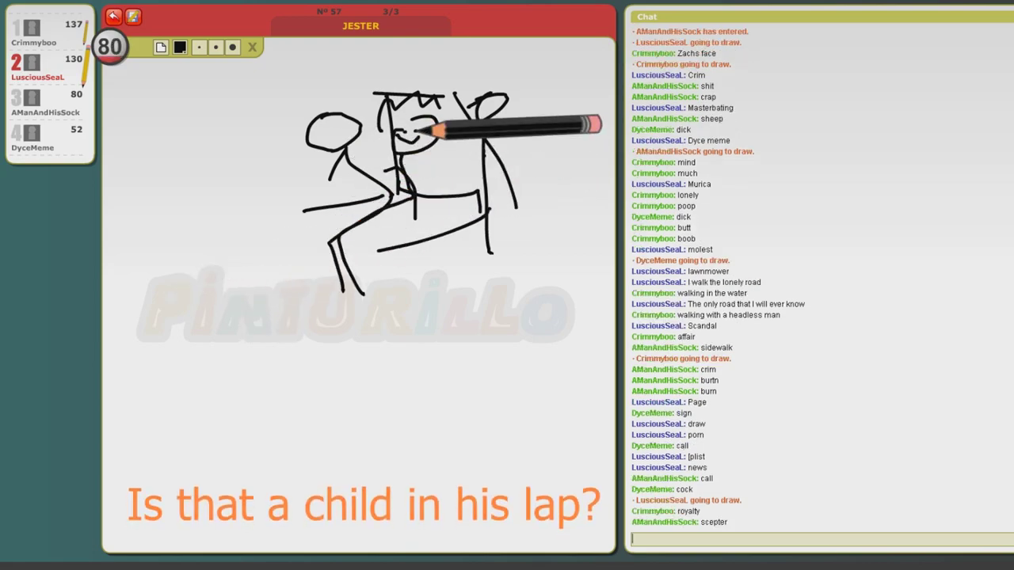
pyautogui.moveTo(418, 158)
pyautogui.mouseDown()
pyautogui.moveTo(407, 102)
pyautogui.moveTo(443, 159)
pyautogui.mouseUp()
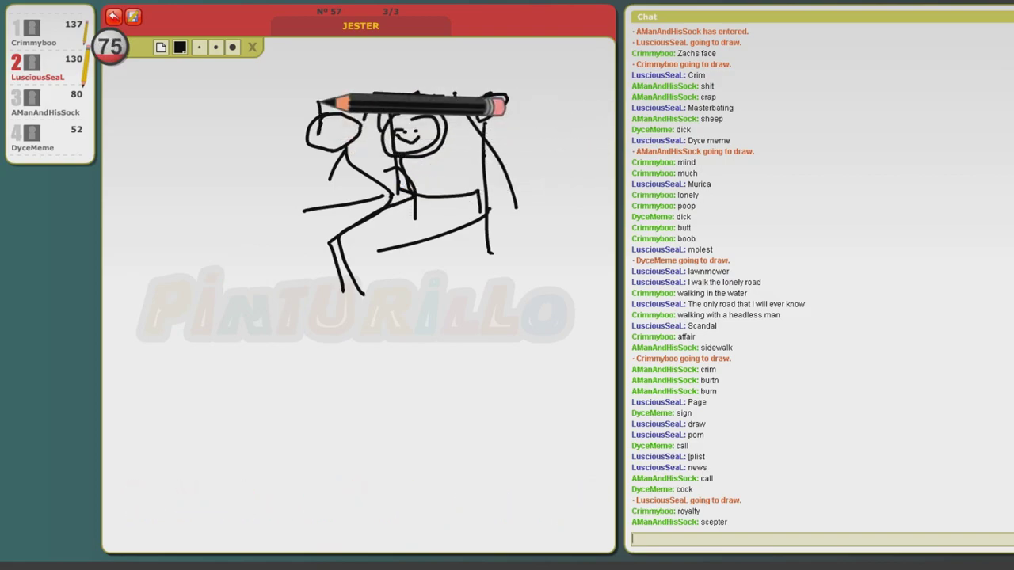
pyautogui.moveTo(319, 103)
pyautogui.mouseDown()
pyautogui.moveTo(339, 89)
pyautogui.moveTo(443, 97)
pyautogui.mouseUp()
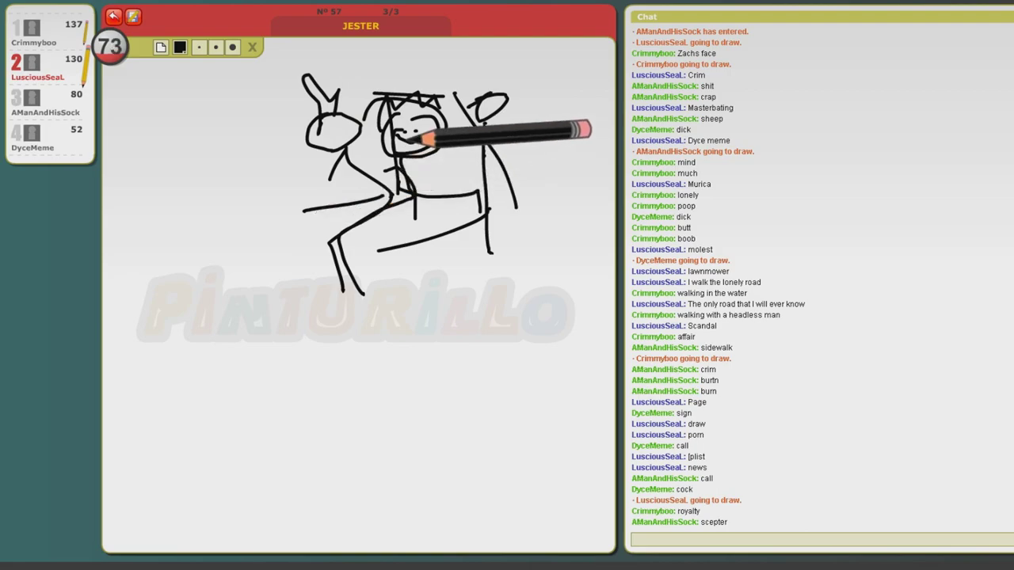
pyautogui.moveTo(422, 139)
pyautogui.mouseDown()
pyautogui.moveTo(396, 135)
pyautogui.moveTo(407, 136)
pyautogui.mouseUp()
# - Draw a crowned head with dotted eyes and a smile at lower left
pyautogui.moveTo(198, 265)
pyautogui.mouseDown()
pyautogui.moveTo(158, 187)
pyautogui.moveTo(162, 218)
pyautogui.moveTo(190, 166)
pyautogui.moveTo(244, 181)
pyautogui.moveTo(261, 275)
pyautogui.mouseUp()
pyautogui.moveTo(226, 170)
pyautogui.mouseDown()
pyautogui.moveTo(252, 163)
pyautogui.moveTo(188, 170)
pyautogui.moveTo(153, 214)
pyautogui.mouseUp()
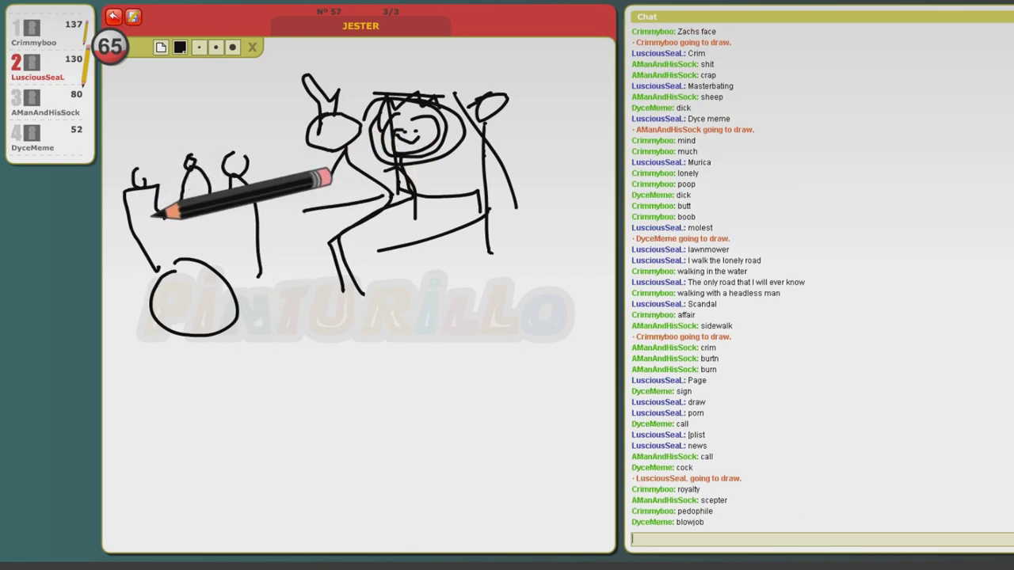
pyautogui.click(199, 293)
pyautogui.click(211, 293)
pyautogui.moveTo(198, 309)
pyautogui.mouseDown()
pyautogui.moveTo(216, 310)
pyautogui.moveTo(192, 475)
pyautogui.mouseUp()
# - Add the lower figure's body and limbs, plus an arm and a large oval figure
pyautogui.moveTo(218, 440); pyautogui.dragTo(227, 407)
pyautogui.moveTo(339, 238); pyautogui.dragTo(350, 285)
pyautogui.moveTo(190, 380)
pyautogui.mouseDown()
pyautogui.moveTo(219, 388)
pyautogui.moveTo(289, 321)
pyautogui.mouseUp()
pyautogui.moveTo(440, 301); pyautogui.dragTo(483, 313)
pyautogui.moveTo(479, 360); pyautogui.dragTo(432, 522)
pyautogui.moveTo(448, 448); pyautogui.dragTo(455, 511)
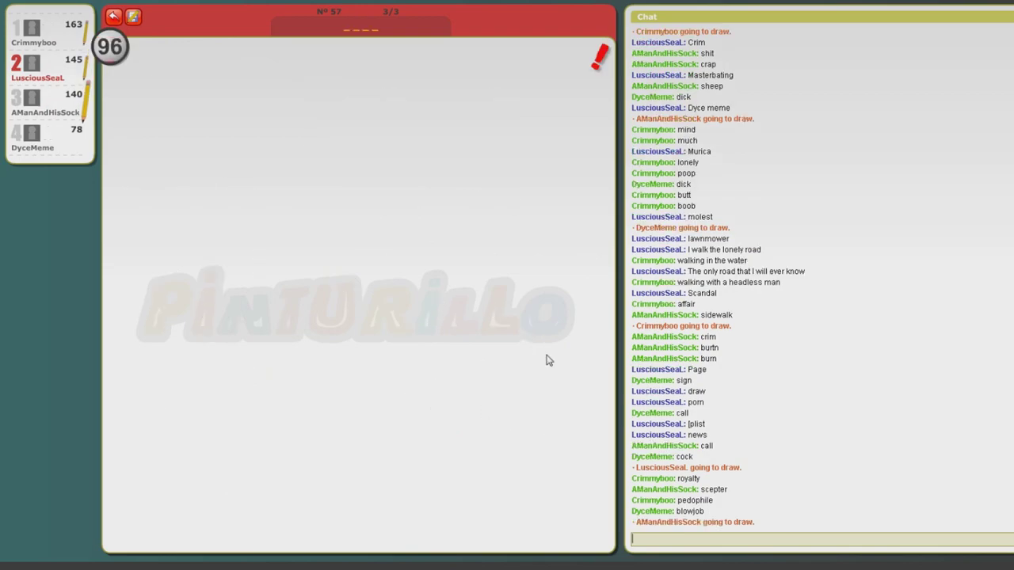
pyautogui.write('Frog')
# - Send the guess Frog, then the correct guess palm, in the chat
pyautogui.press('Return')
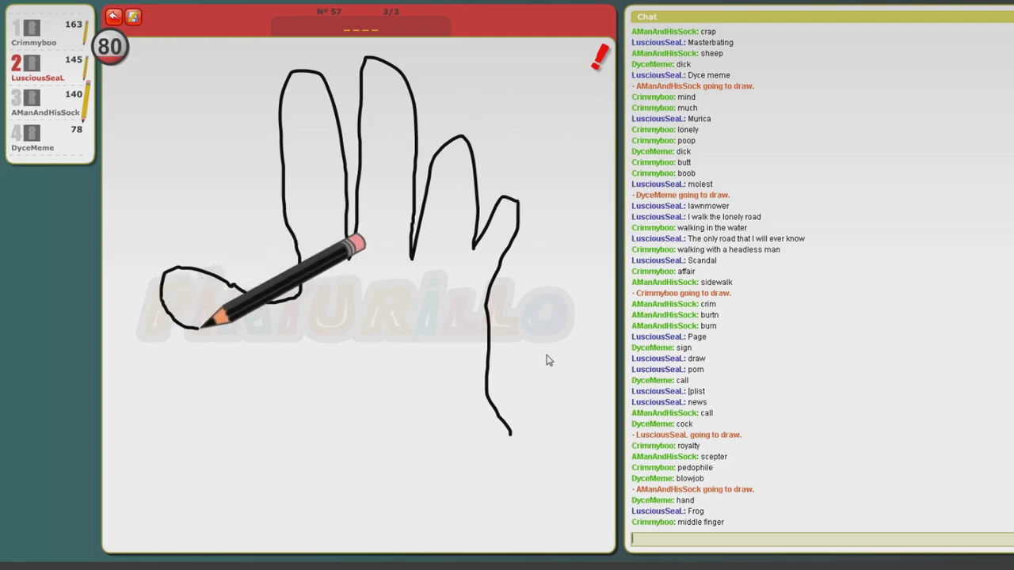
pyautogui.write('palm')
pyautogui.press('Return')
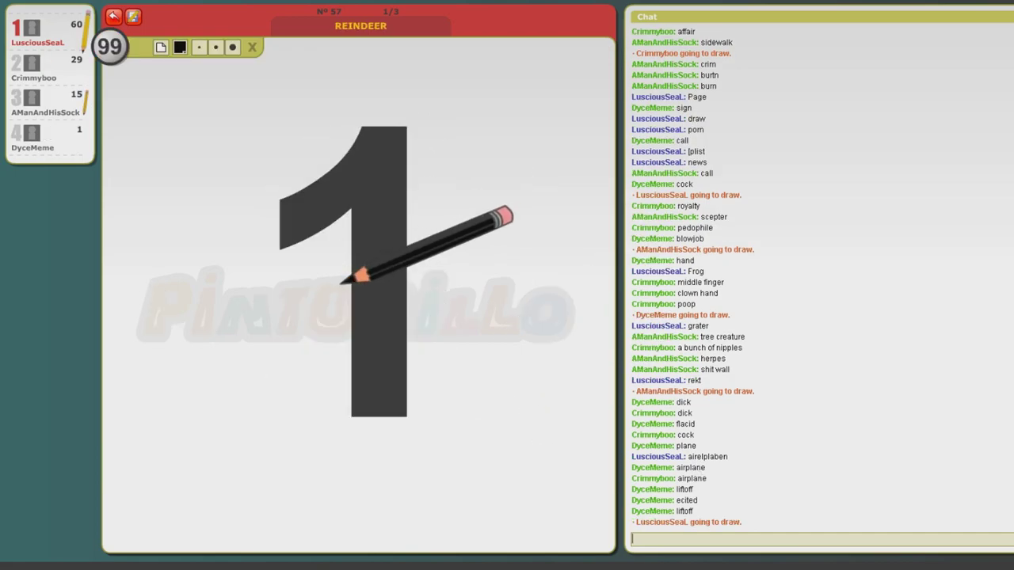
# - Close the round head, then draw a red hat, body and legs around it
pyautogui.moveTo(436, 216)
pyautogui.mouseDown()
pyautogui.moveTo(395, 238)
pyautogui.moveTo(480, 221)
pyautogui.mouseUp()
pyautogui.click(180, 48)
pyautogui.click(283, 97)
pyautogui.moveTo(412, 299); pyautogui.dragTo(434, 286)
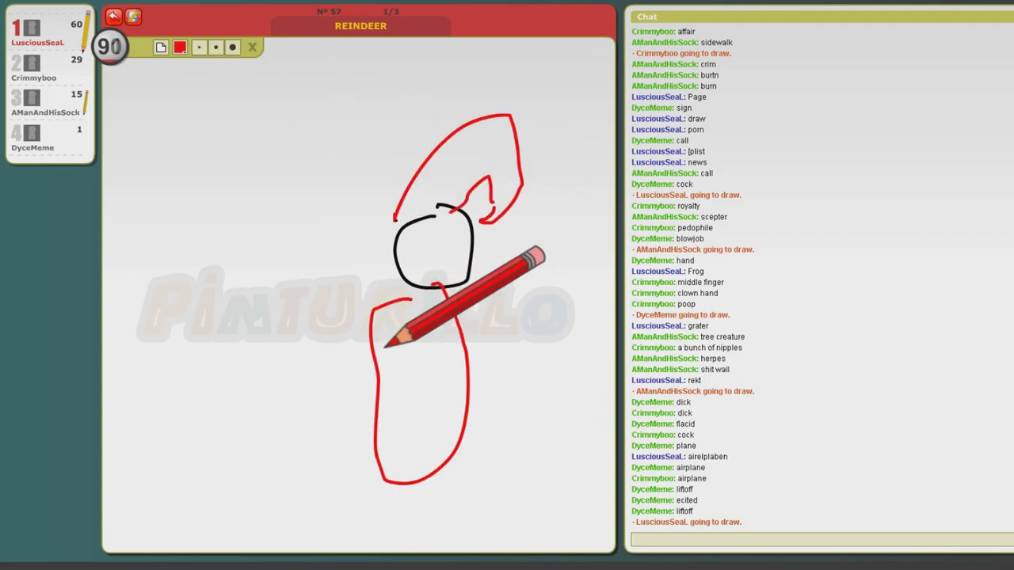
pyautogui.moveTo(287, 321)
pyautogui.mouseDown()
pyautogui.moveTo(376, 342)
pyautogui.moveTo(520, 293)
pyautogui.mouseUp()
pyautogui.moveTo(402, 390); pyautogui.dragTo(377, 509)
pyautogui.moveTo(422, 438); pyautogui.dragTo(485, 510)
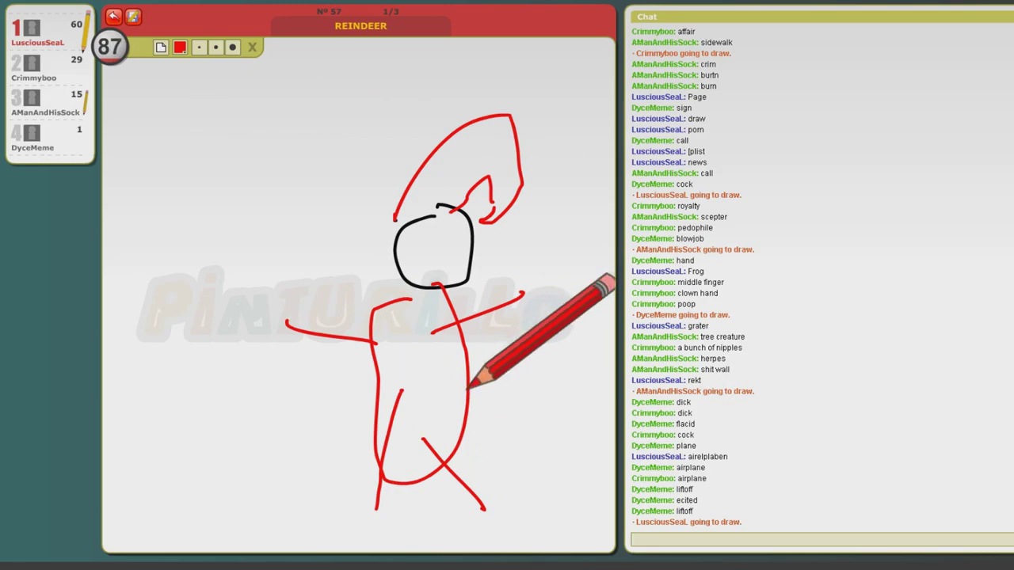
# - Switch back to black and add a box around the body, an eye, smile and beard
pyautogui.click(180, 47)
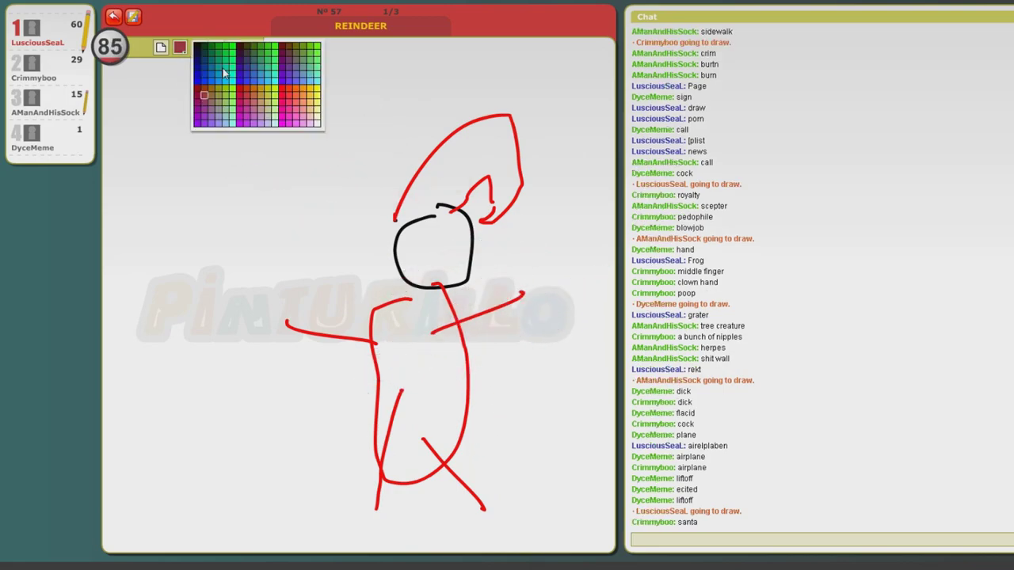
pyautogui.click(203, 49)
pyautogui.moveTo(372, 386); pyautogui.dragTo(477, 362)
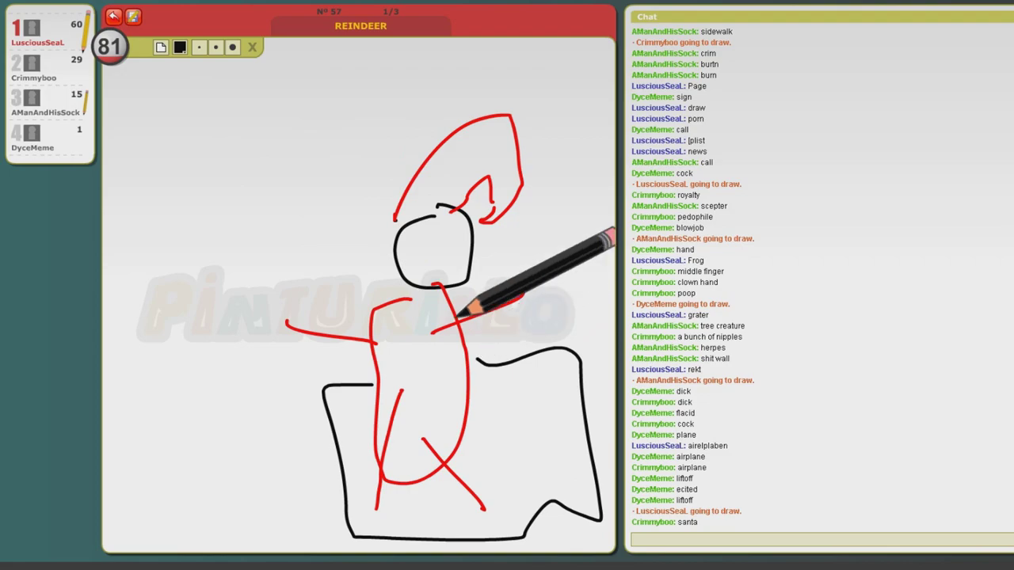
pyautogui.click(435, 232)
pyautogui.moveTo(410, 244)
pyautogui.mouseDown()
pyautogui.moveTo(443, 265)
pyautogui.moveTo(405, 289)
pyautogui.moveTo(459, 299)
pyautogui.mouseUp()
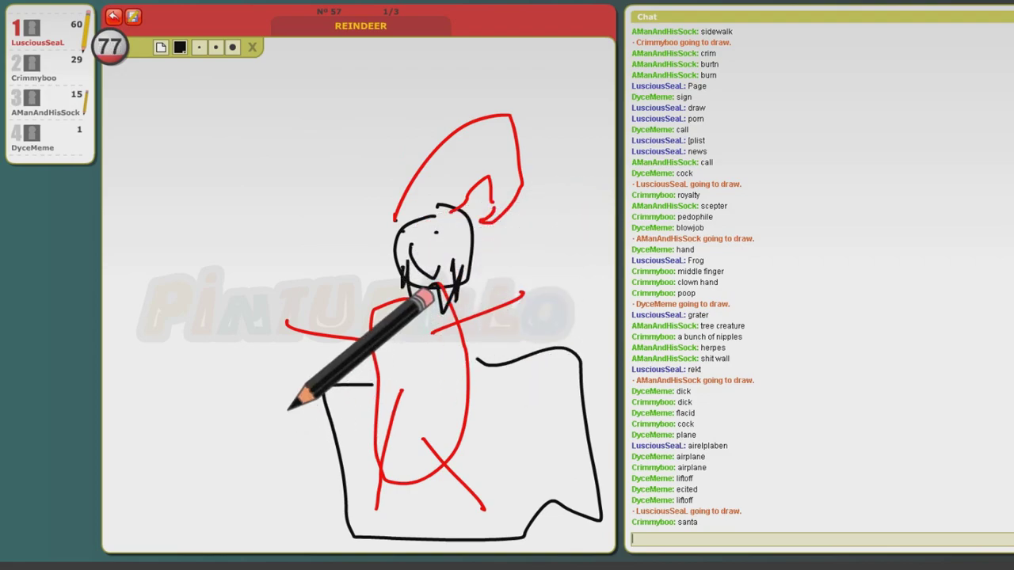
# - Sketch the reindeer's hooked outline, antlers, head marks and legs at lower left
pyautogui.moveTo(302, 405); pyautogui.dragTo(172, 401)
pyautogui.moveTo(306, 449); pyautogui.dragTo(159, 485)
pyautogui.moveTo(141, 329)
pyautogui.mouseDown()
pyautogui.moveTo(106, 256)
pyautogui.moveTo(134, 265)
pyautogui.moveTo(130, 286)
pyautogui.mouseUp()
pyautogui.moveTo(170, 269)
pyautogui.mouseDown()
pyautogui.moveTo(150, 329)
pyautogui.moveTo(202, 282)
pyautogui.mouseUp()
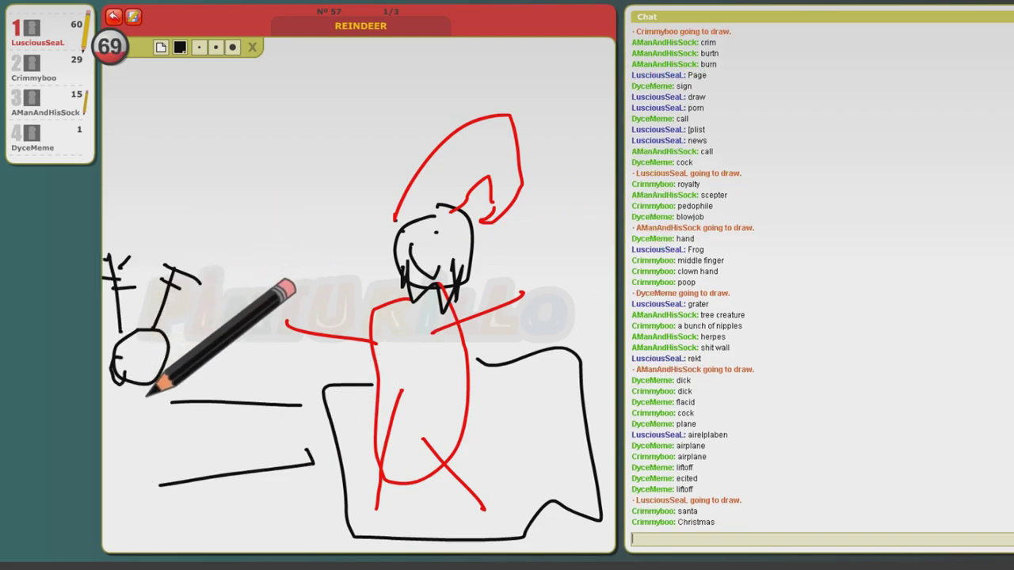
pyautogui.moveTo(118, 357)
pyautogui.mouseDown()
pyautogui.moveTo(121, 380)
pyautogui.moveTo(204, 381)
pyautogui.moveTo(156, 454)
pyautogui.moveTo(195, 401)
pyautogui.moveTo(168, 432)
pyautogui.mouseUp()
pyautogui.moveTo(204, 394)
pyautogui.mouseDown()
pyautogui.moveTo(193, 432)
pyautogui.moveTo(229, 422)
pyautogui.moveTo(228, 331)
pyautogui.mouseUp()
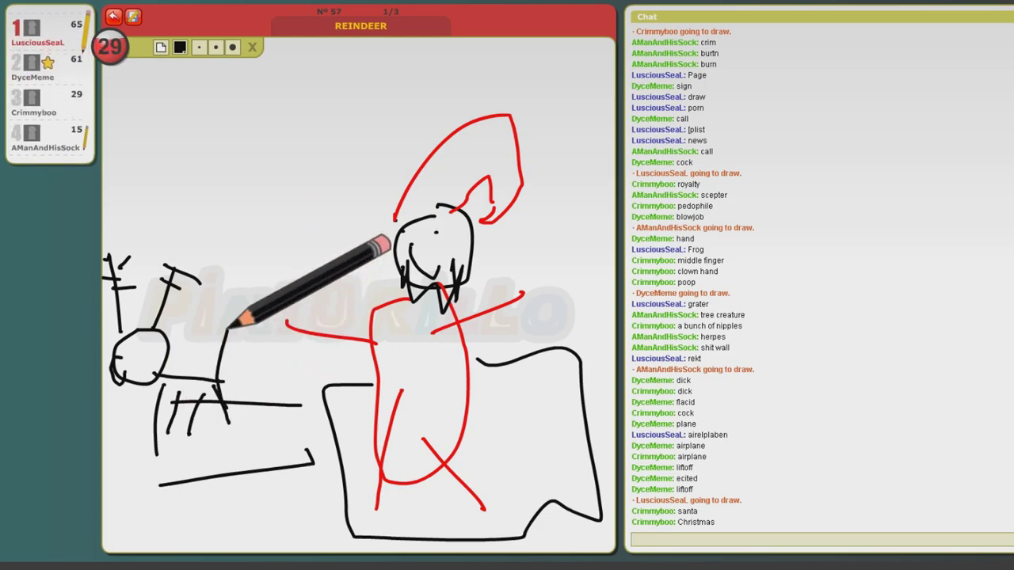
# - Give the reindeer a red nose and face marks, add looping strokes, and dismiss a popup
pyautogui.click(179, 47)
pyautogui.click(284, 93)
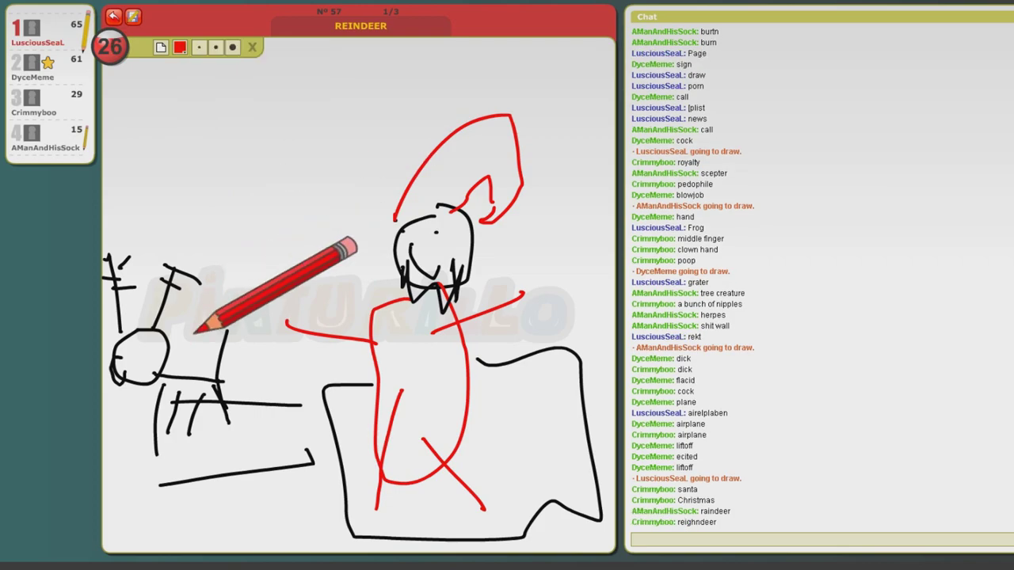
pyautogui.moveTo(116, 362); pyautogui.dragTo(113, 372)
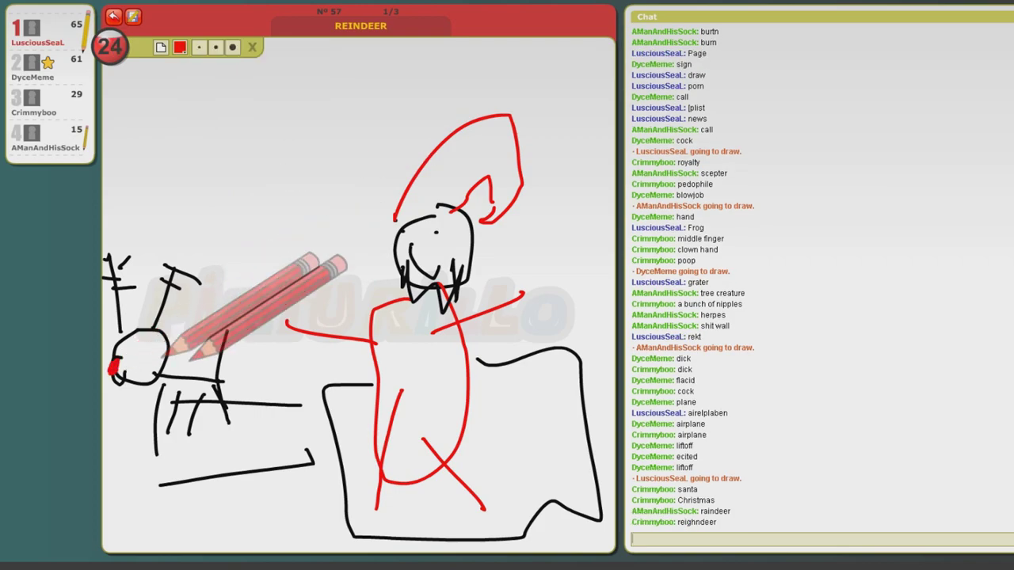
pyautogui.moveTo(173, 270)
pyautogui.mouseDown()
pyautogui.moveTo(166, 328)
pyautogui.moveTo(142, 358)
pyautogui.mouseUp()
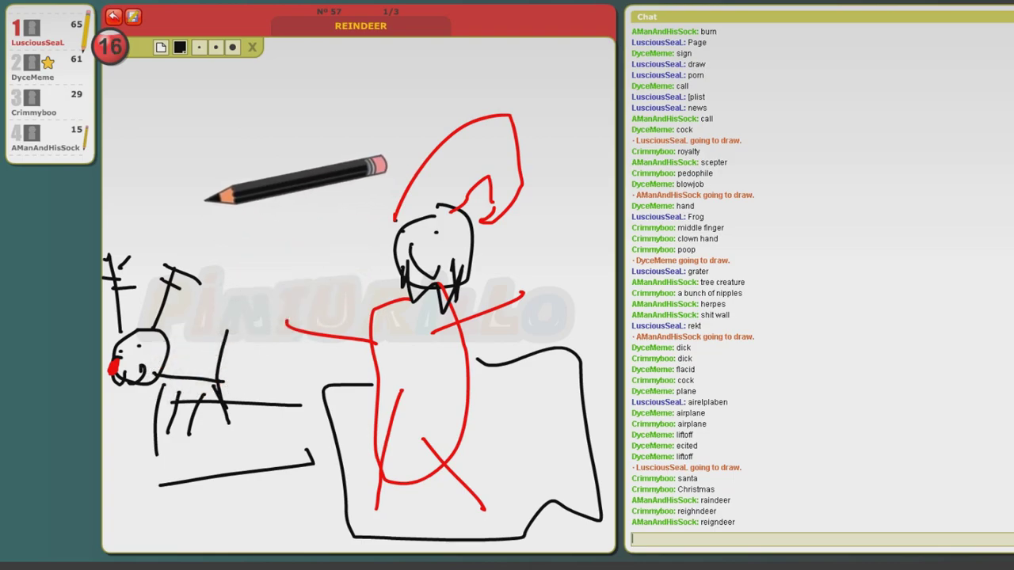
pyautogui.moveTo(202, 147); pyautogui.dragTo(453, 78)
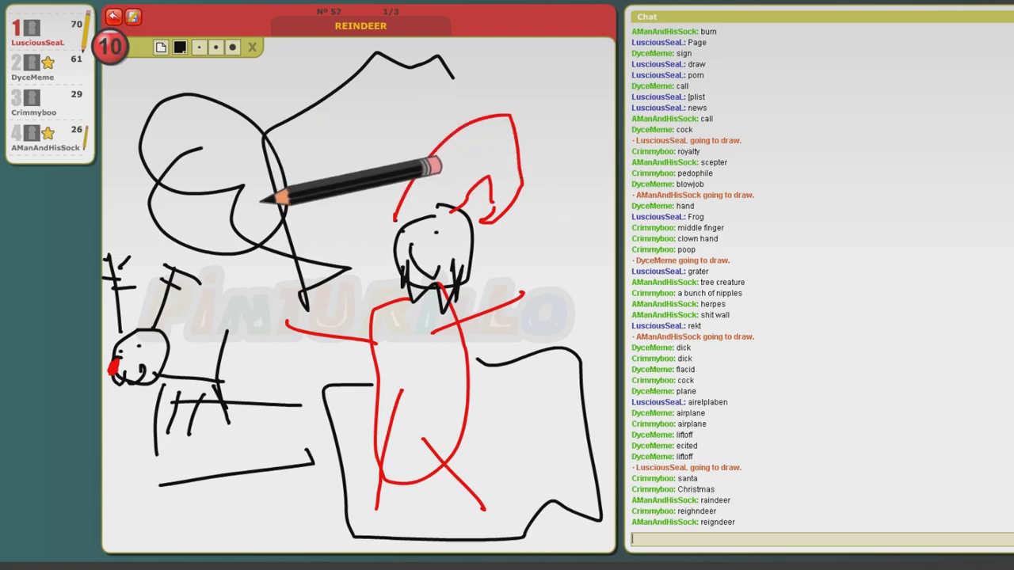
pyautogui.moveTo(234, 174); pyautogui.dragTo(329, 305)
pyautogui.rightClick(325, 261)
pyautogui.click(321, 219)
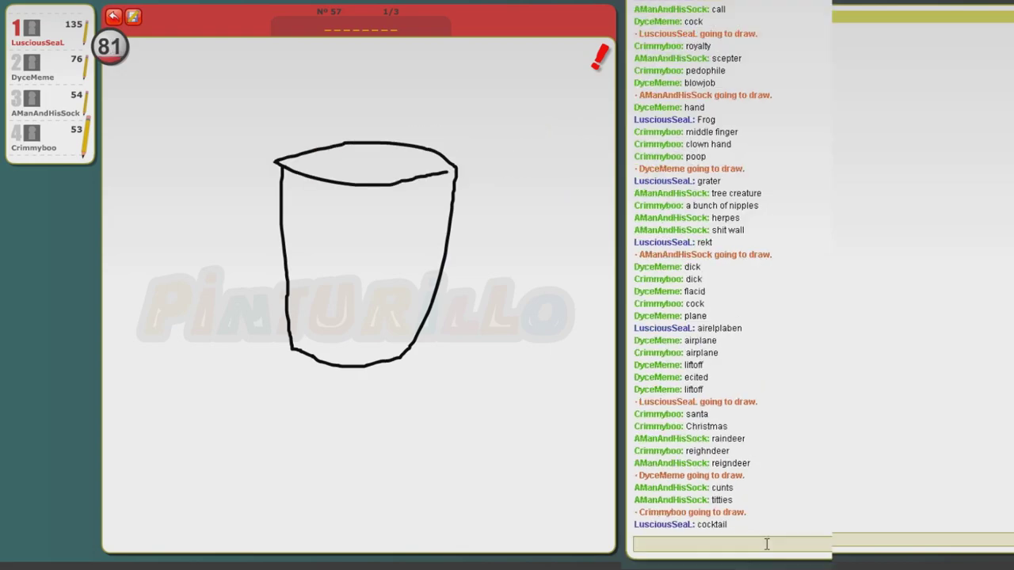
pyautogui.write('peni')
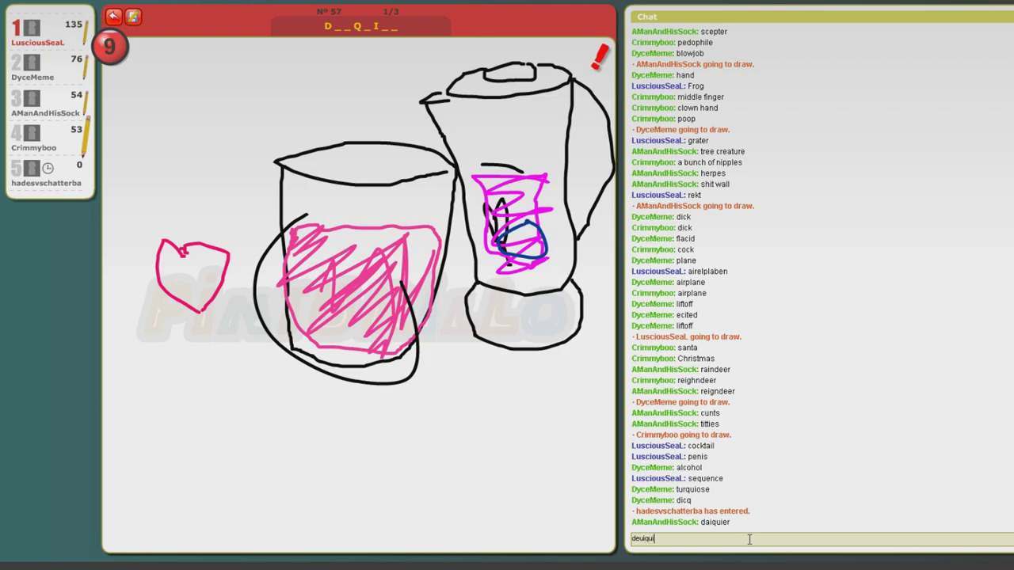
pyautogui.write('ry')
# - Guess 'deuiquiry' and 'fdueutrui' in chat, then sketch a head and cone hat for TAIL
pyautogui.press('Return')
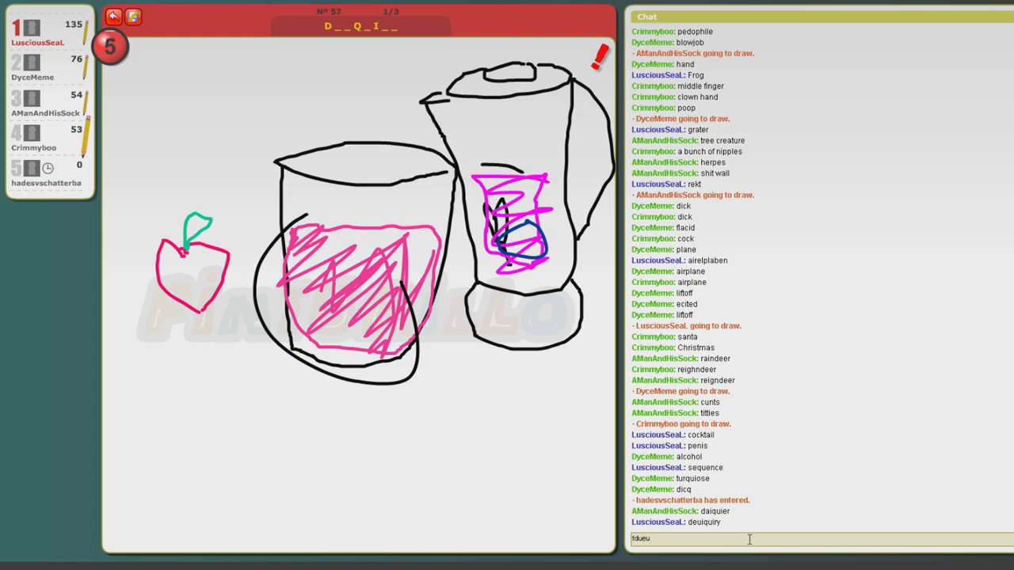
pyautogui.write('fdueutrui')
pyautogui.press('Return')
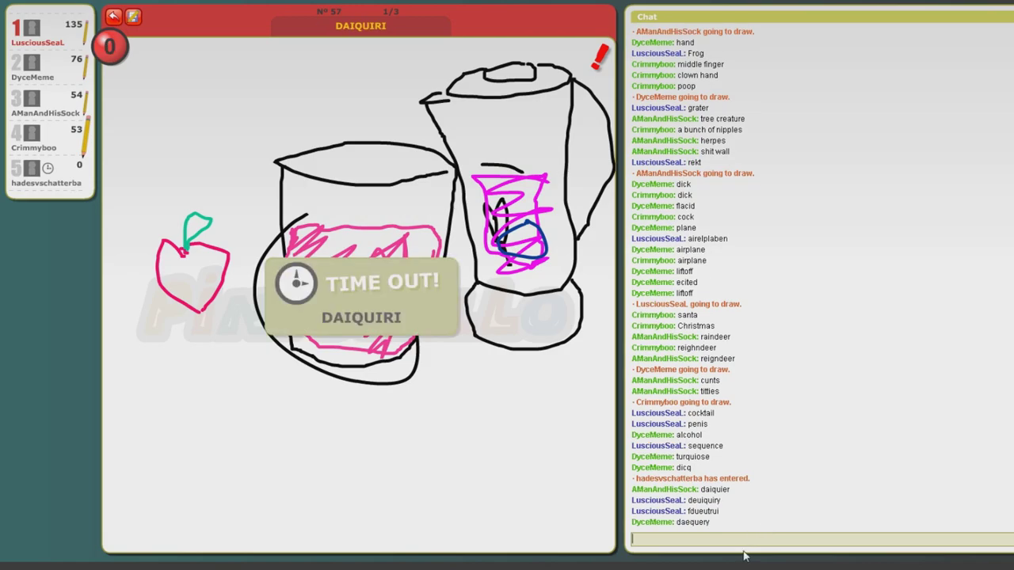
pyautogui.moveTo(267, 170); pyautogui.dragTo(337, 162)
pyautogui.moveTo(271, 214)
pyautogui.mouseDown()
pyautogui.moveTo(292, 215)
pyautogui.moveTo(286, 475)
pyautogui.mouseUp()
# - Draw the figure's body, arms, an arrowed line, a large curled oval tail and a bow tie
pyautogui.moveTo(293, 418); pyautogui.dragTo(307, 449)
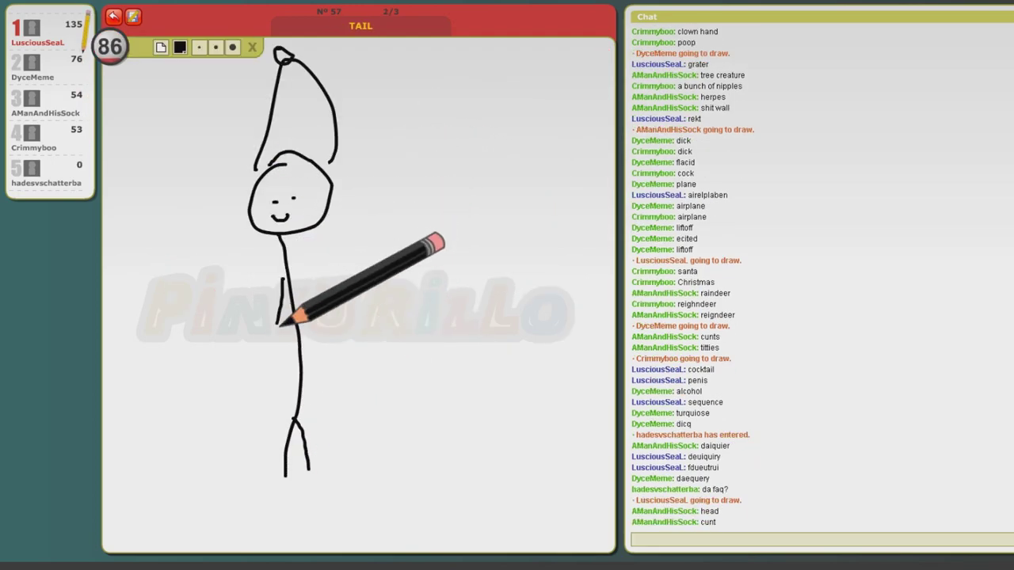
pyautogui.moveTo(282, 273)
pyautogui.mouseDown()
pyautogui.moveTo(337, 334)
pyautogui.moveTo(271, 356)
pyautogui.mouseUp()
pyautogui.moveTo(301, 410); pyautogui.dragTo(388, 346)
pyautogui.moveTo(365, 263); pyautogui.dragTo(363, 347)
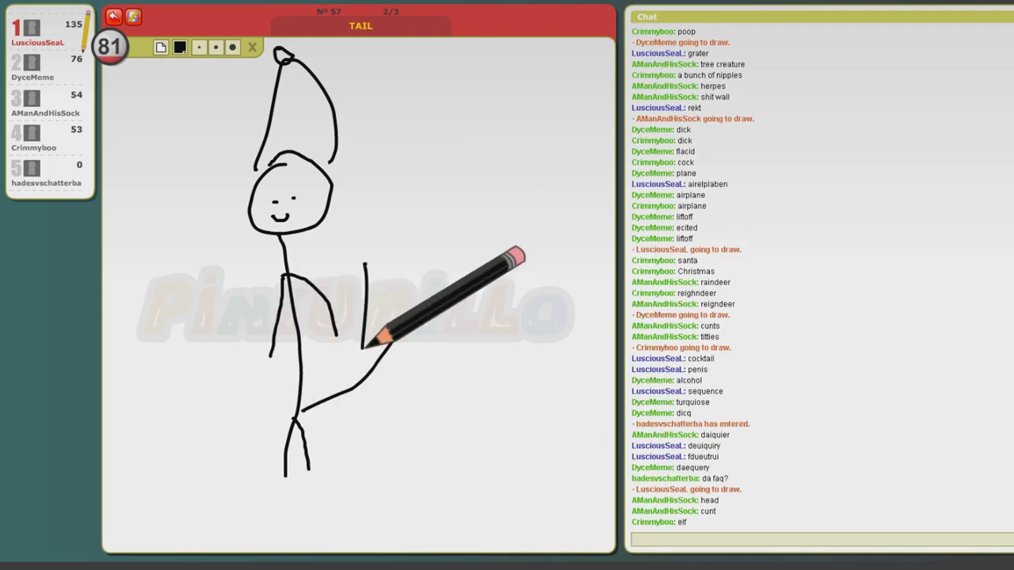
pyautogui.moveTo(346, 313); pyautogui.dragTo(394, 300)
pyautogui.moveTo(363, 348); pyautogui.dragTo(406, 318)
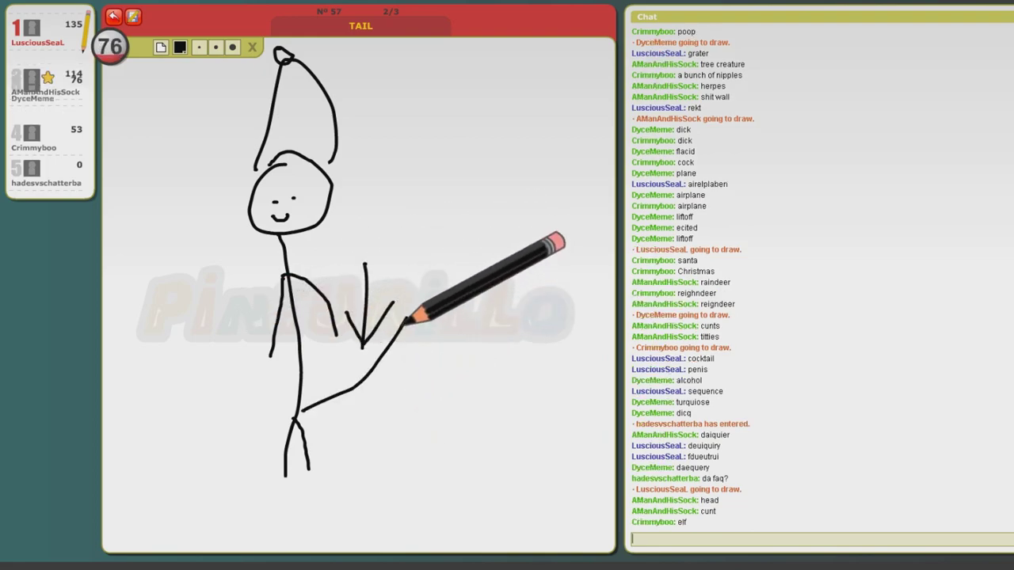
pyautogui.moveTo(396, 360); pyautogui.dragTo(412, 349)
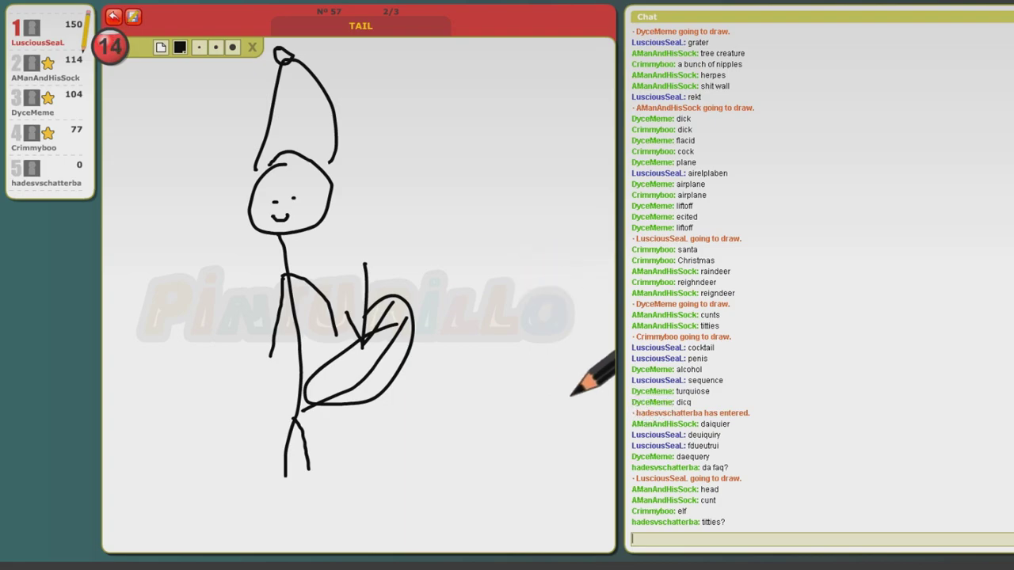
pyautogui.moveTo(290, 284); pyautogui.dragTo(293, 286)
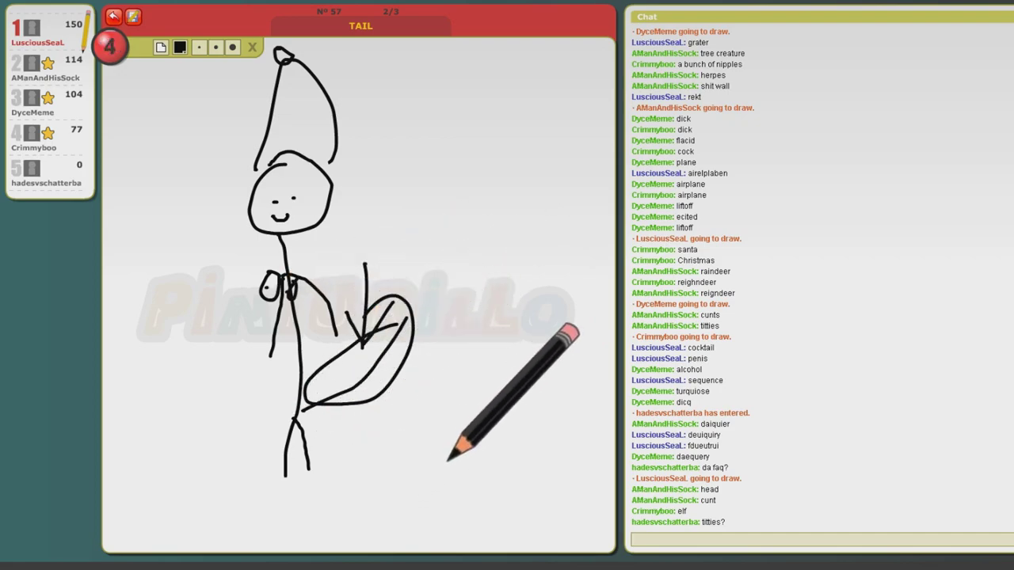
pyautogui.write('Sanwich')
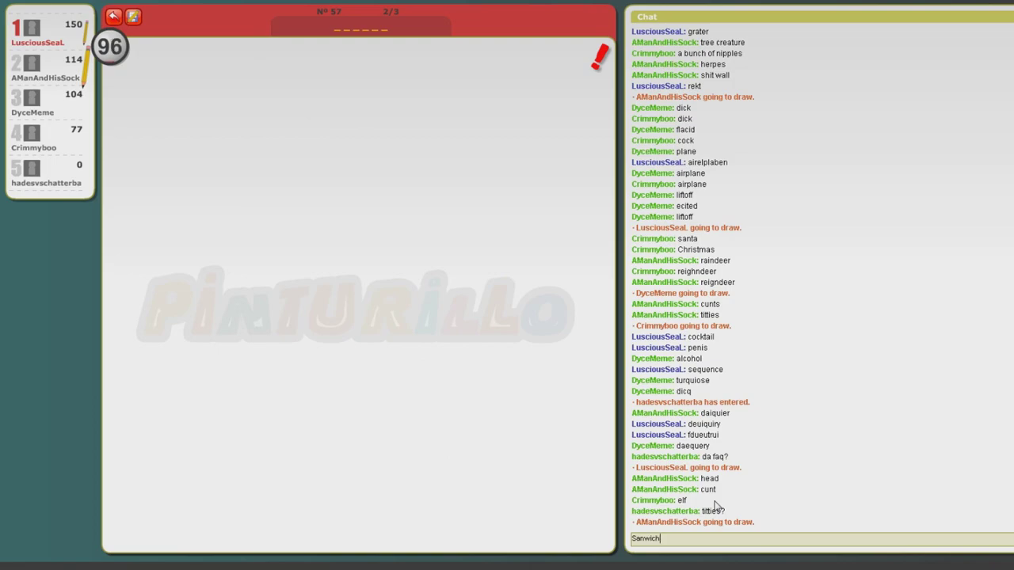
# - Send the guesses sandwich, incest, prolife and contraception for the camper drawing
pyautogui.press('Return')
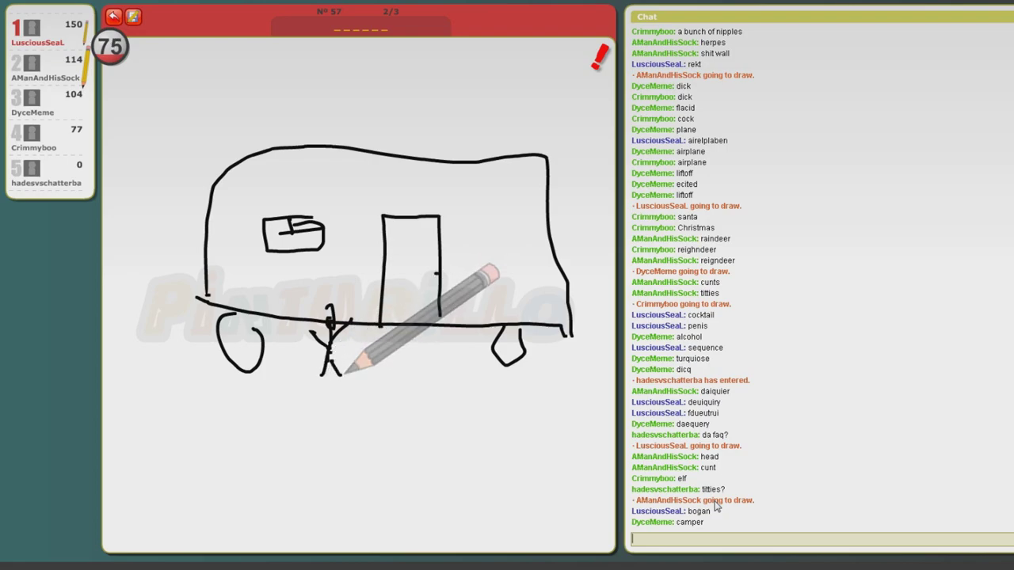
pyautogui.write('incest')
pyautogui.press('Return')
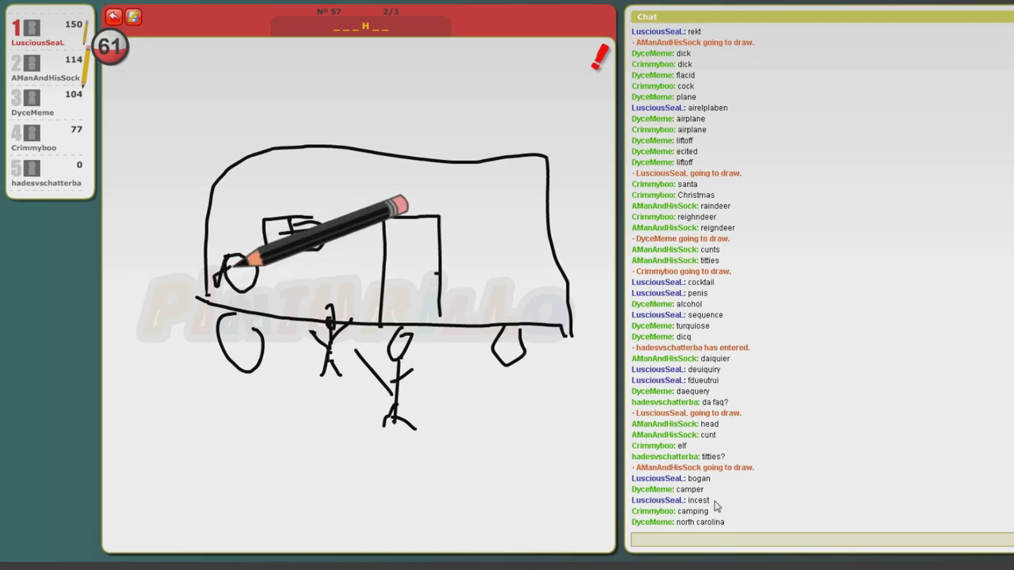
pyautogui.write('prolife')
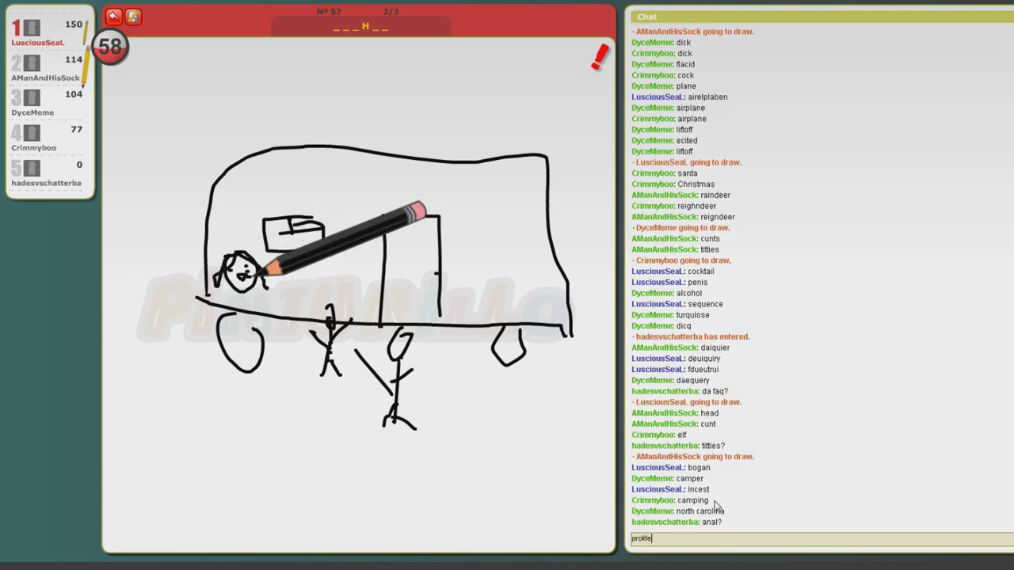
pyautogui.press('Return')
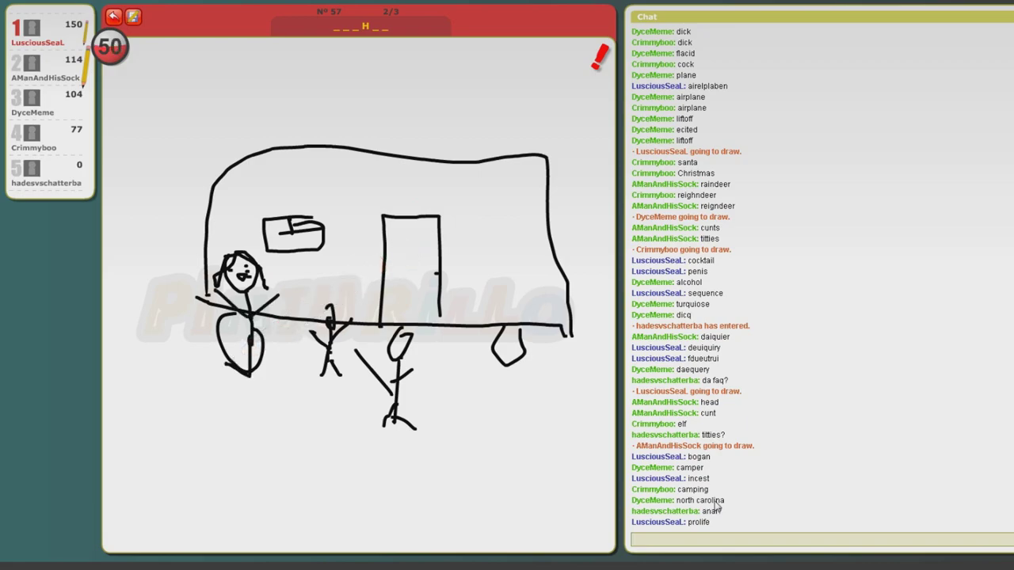
pyautogui.write('contr')
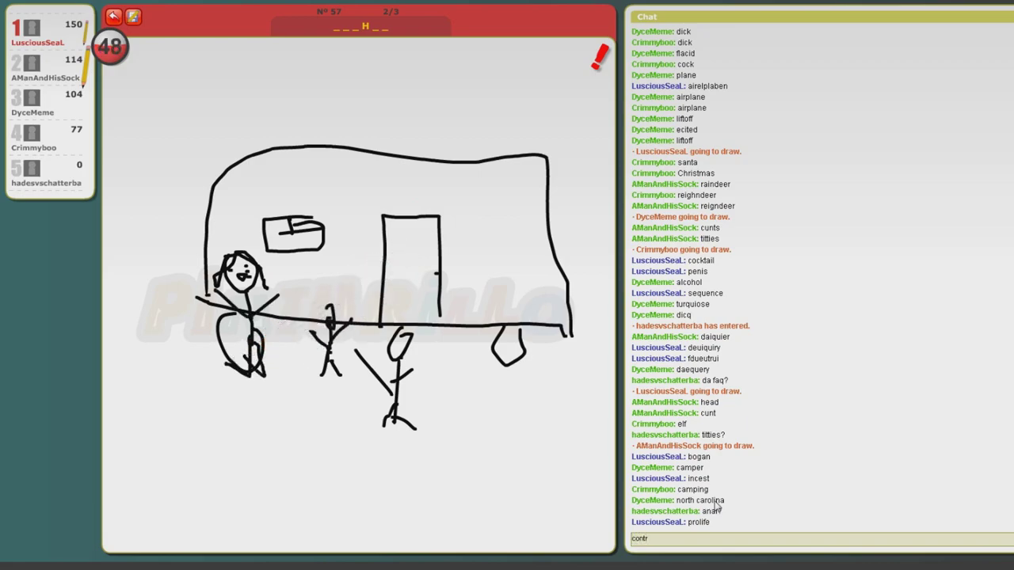
pyautogui.write('acept')
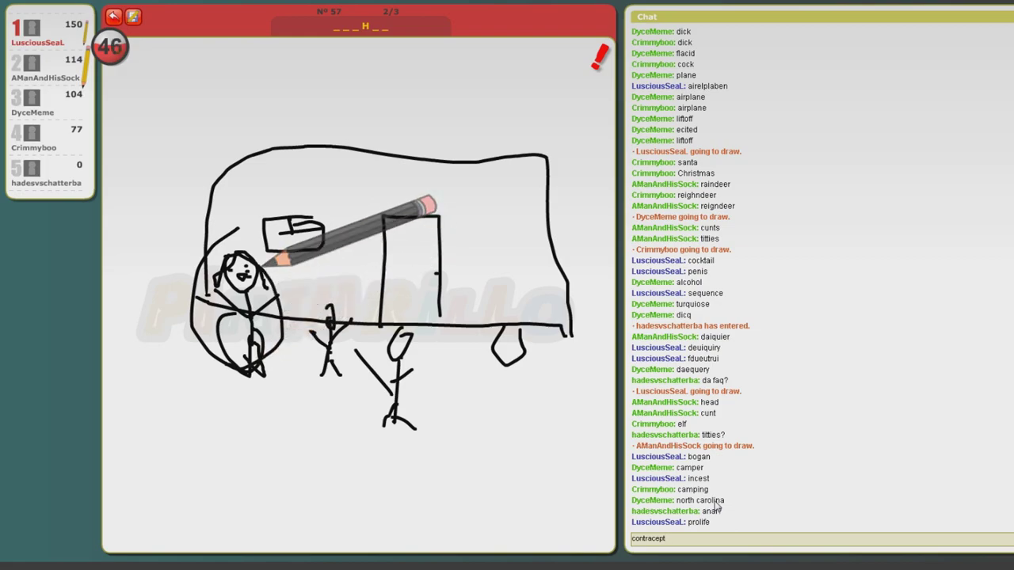
pyautogui.write('on')
pyautogui.press('Return')
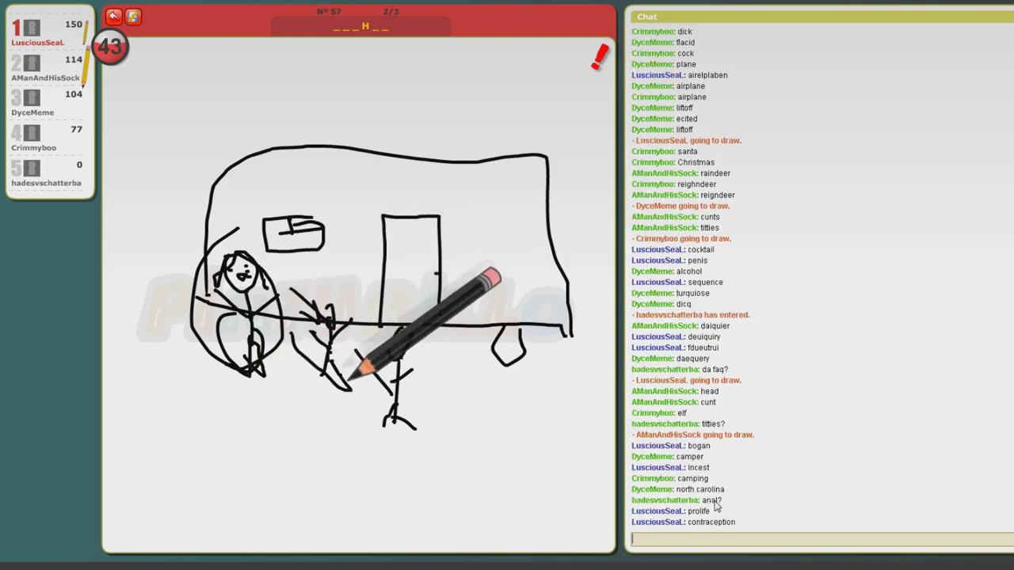
pyautogui.write('mother')
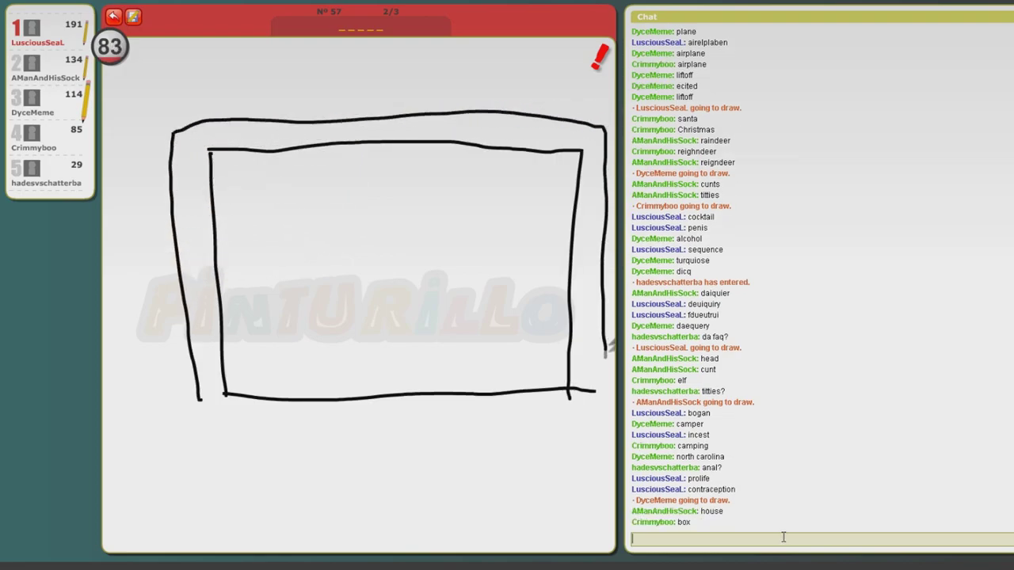
pyautogui.write('frame')
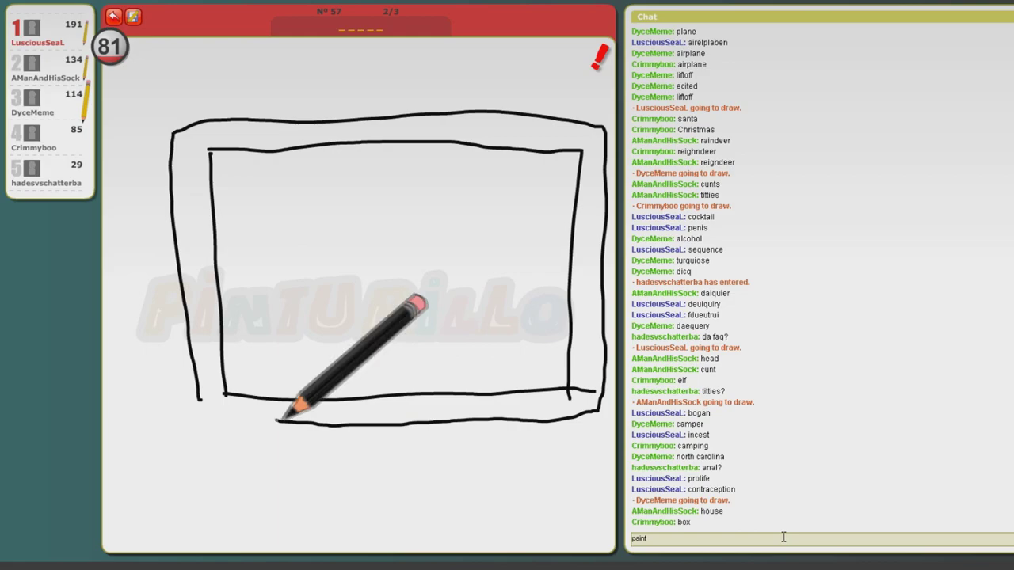
# - Send the chat guesses 'frame', 'essay', 'horny' and 'erect' for the framed-screen drawing
pyautogui.press('Return')
pyautogui.write('essay')
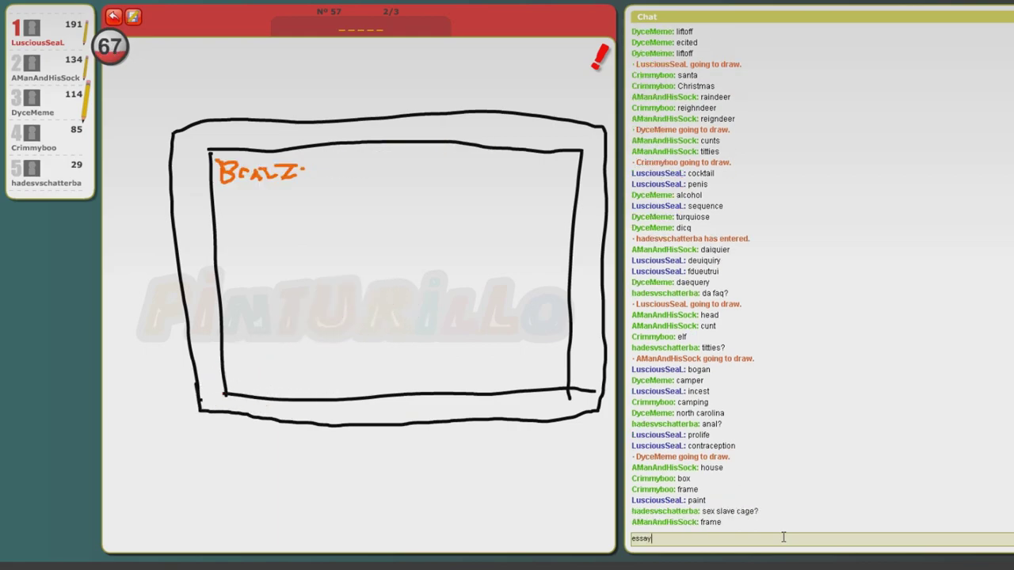
pyautogui.press('Return')
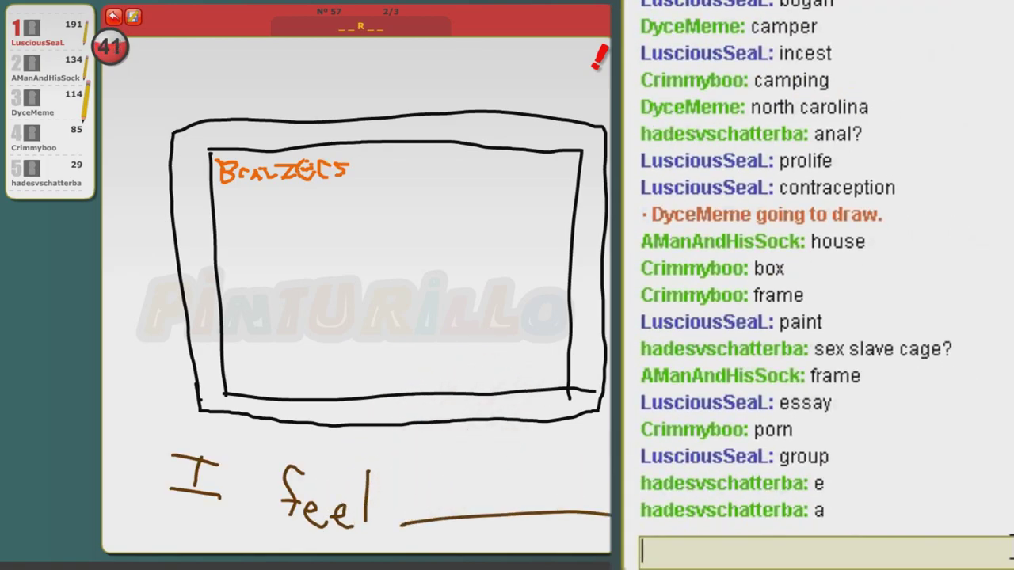
pyautogui.write('horny')
pyautogui.press('Return')
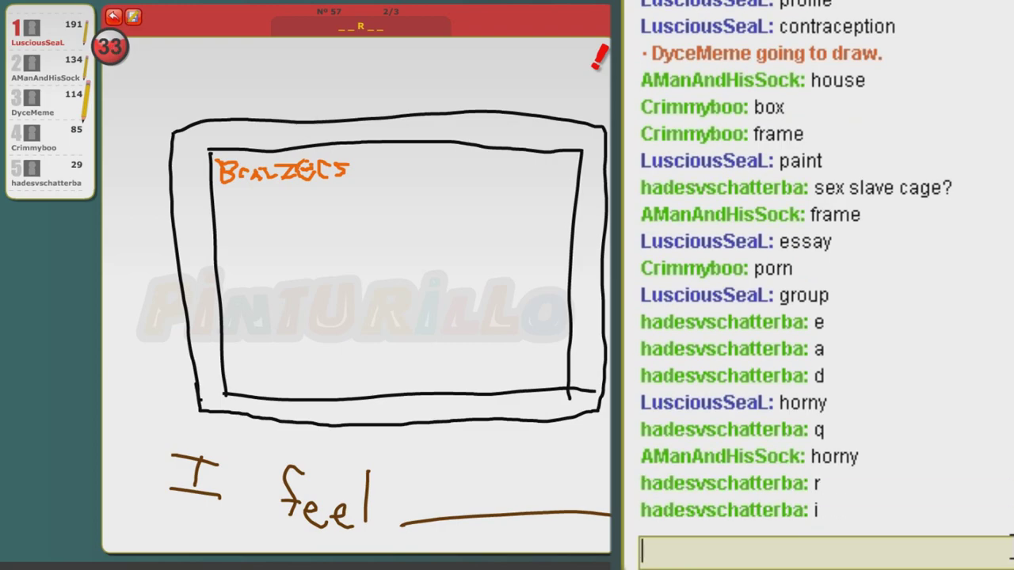
pyautogui.write('erect')
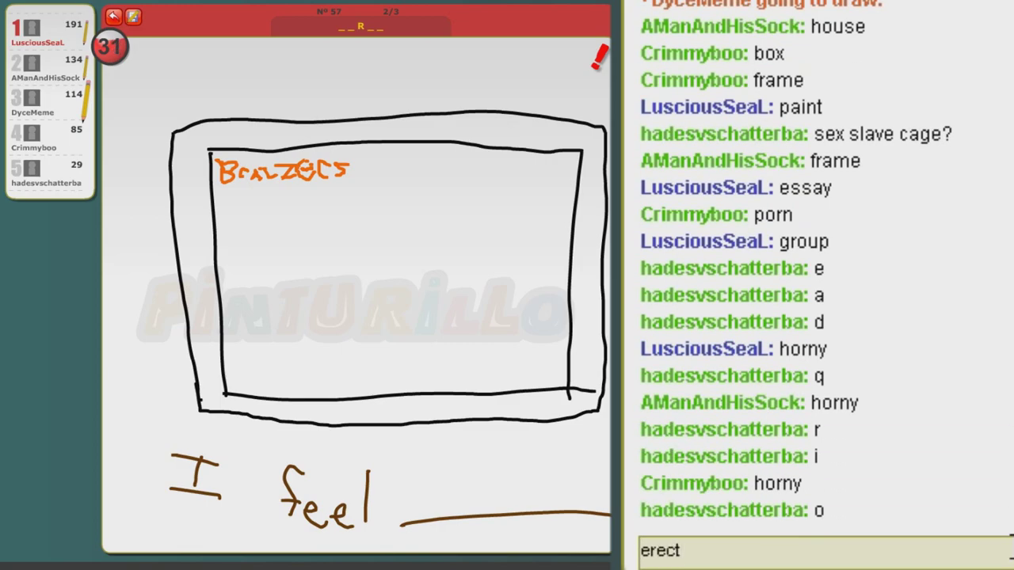
pyautogui.press('Return')
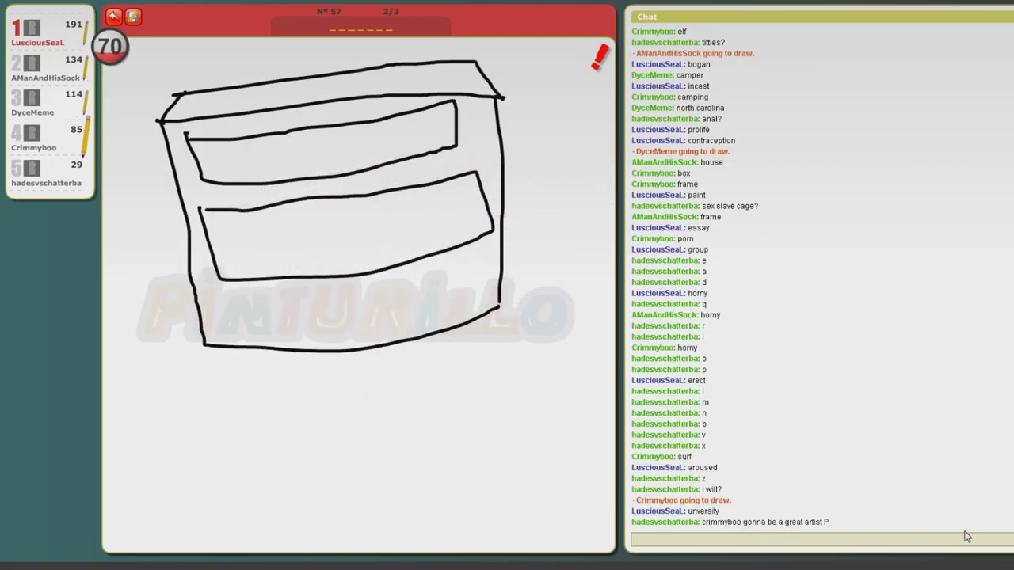
pyautogui.write('cabinet')
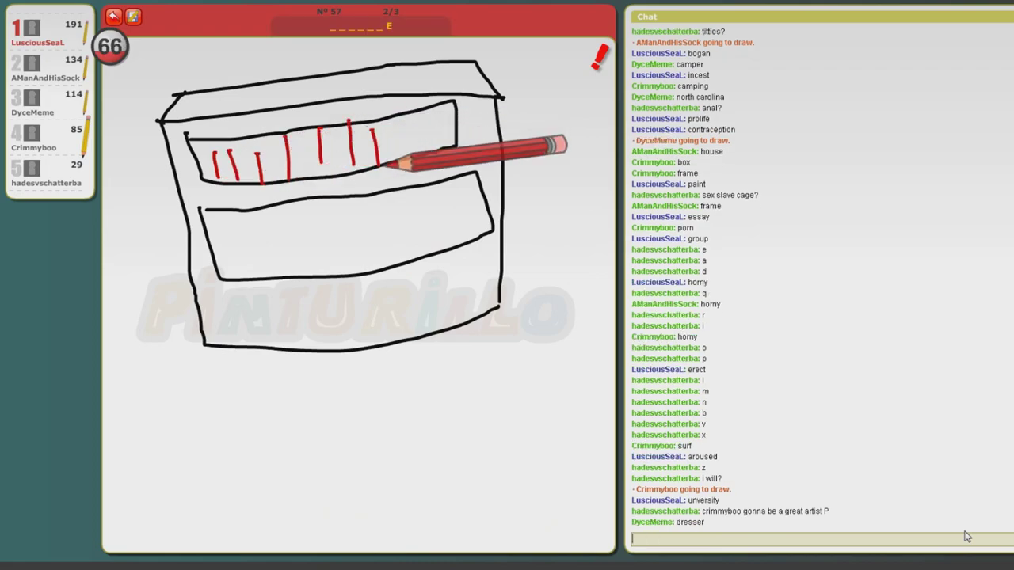
# - Send 'cabinet' and 'acredeit' as guesses, deleting the stray word 'lady' from a message
pyautogui.press('Return')
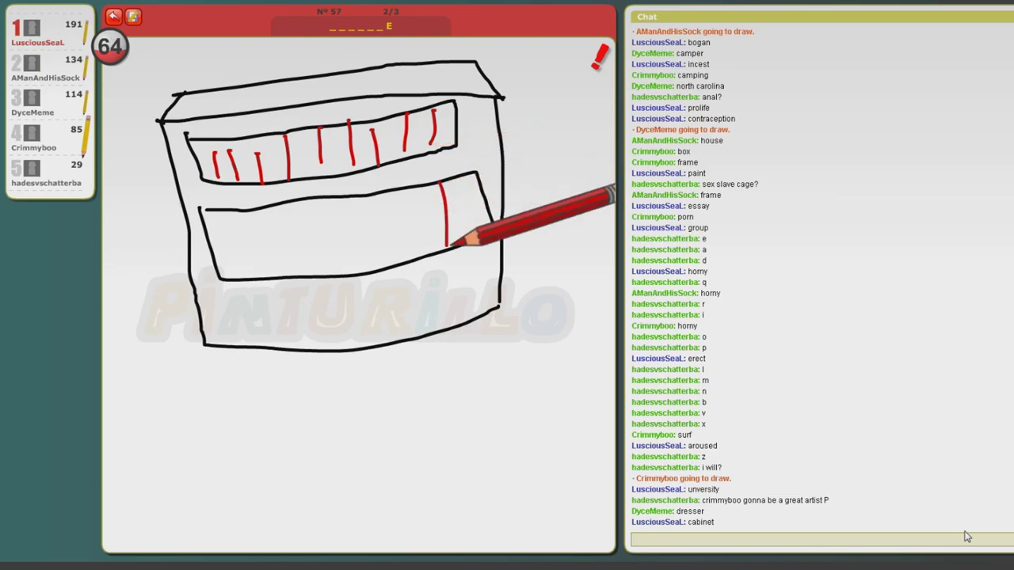
pyautogui.write('sausage fest')
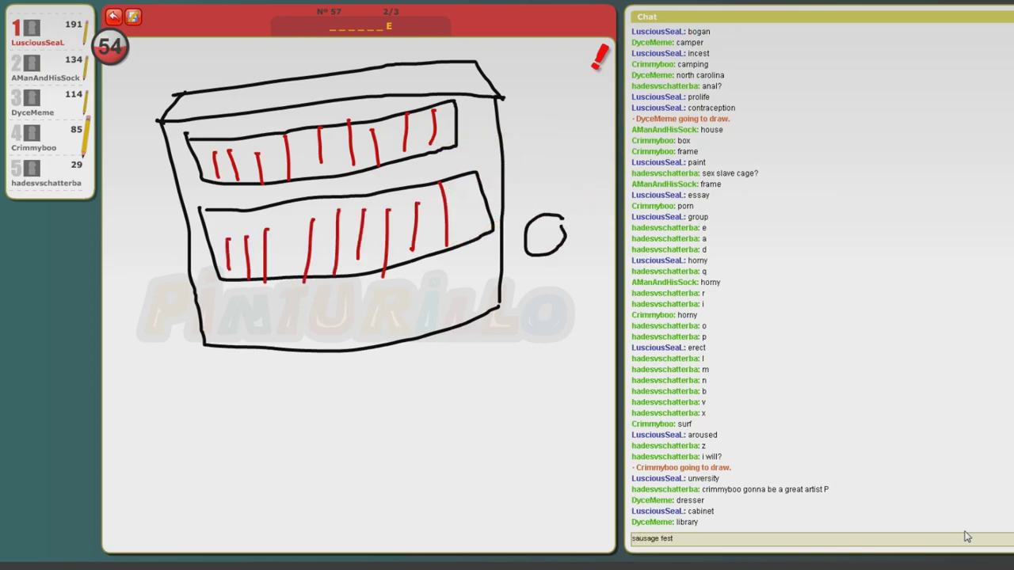
pyautogui.write('lad')
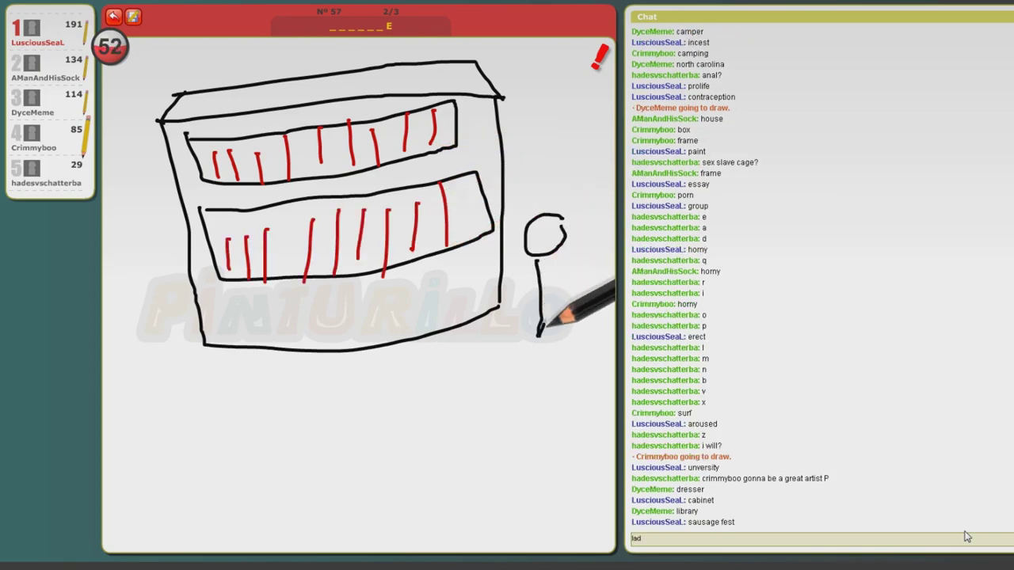
pyautogui.write('y')
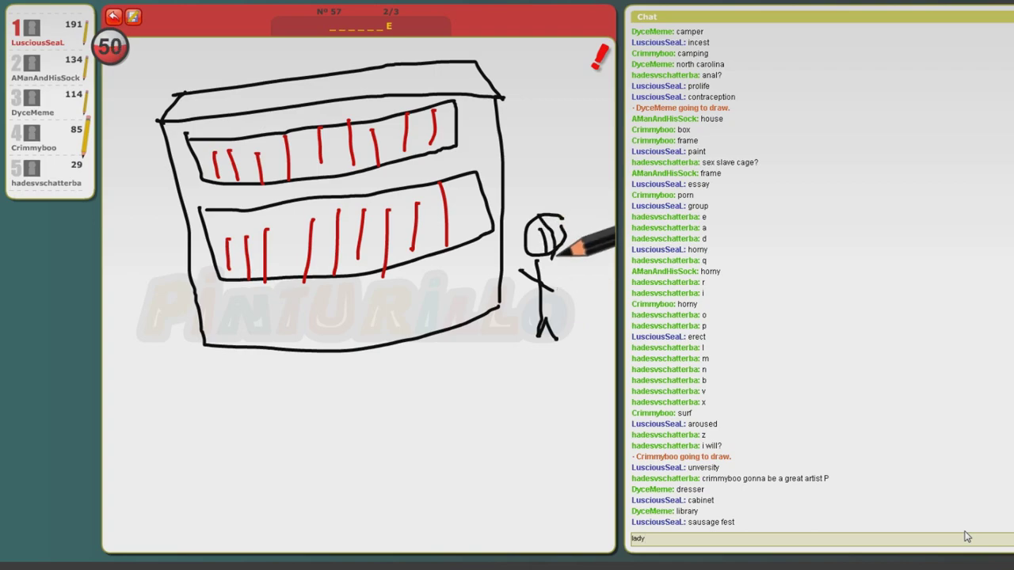
pyautogui.doubleClick(966, 536)
pyautogui.press('BackSpace')
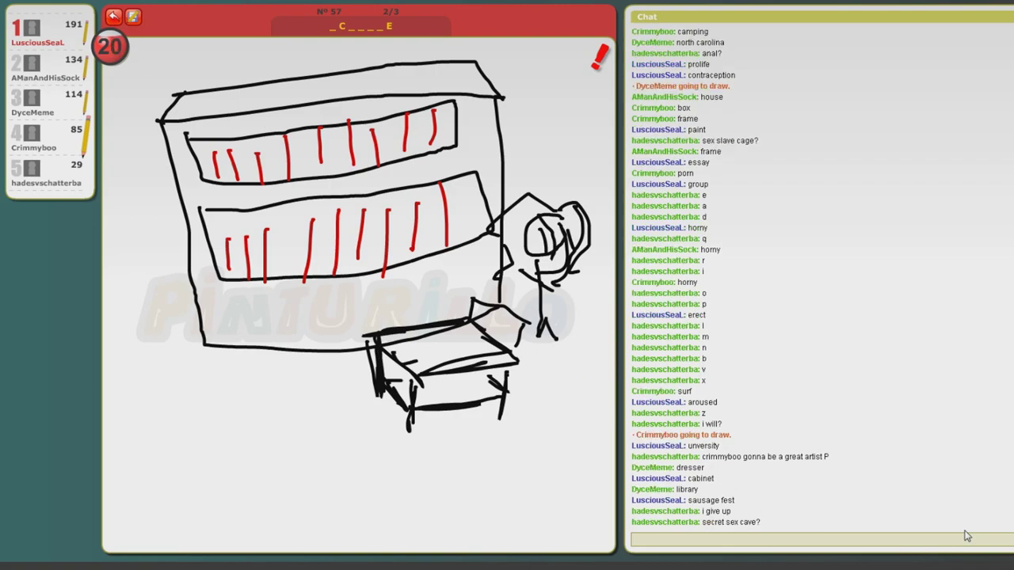
pyautogui.write('ic')
pyautogui.press('BackSpace')
pyautogui.press('BackSpace')
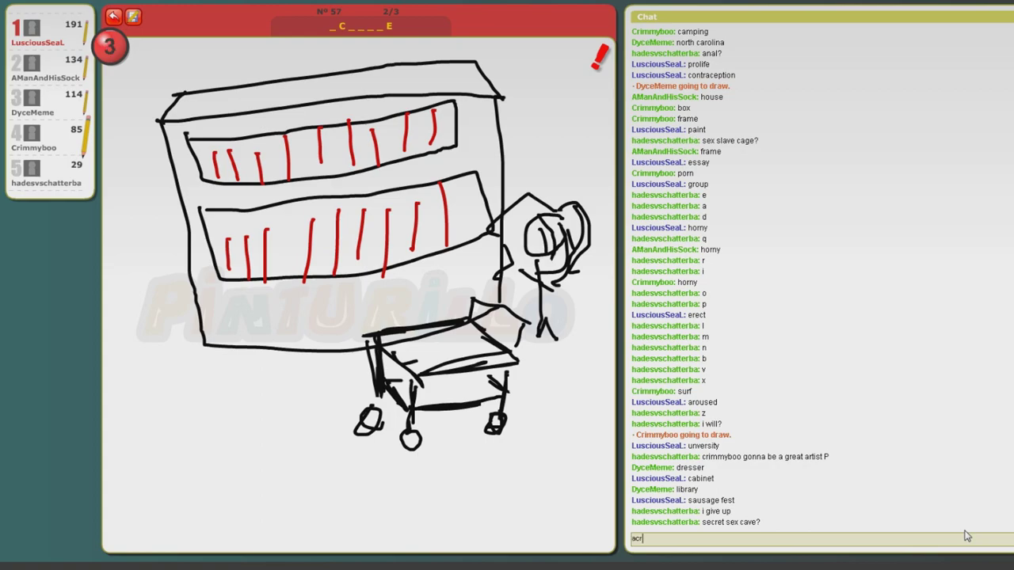
pyautogui.write('deit')
pyautogui.press('Return')
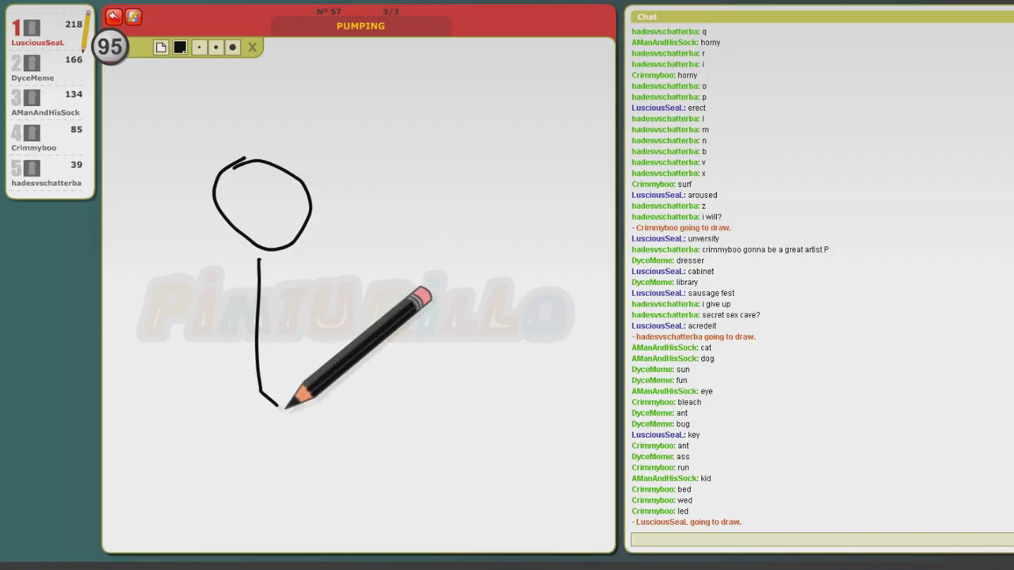
# - Wipe the first sketch and draw a new head with brow, two eyes and a smile
pyautogui.moveTo(272, 429); pyautogui.dragTo(293, 449)
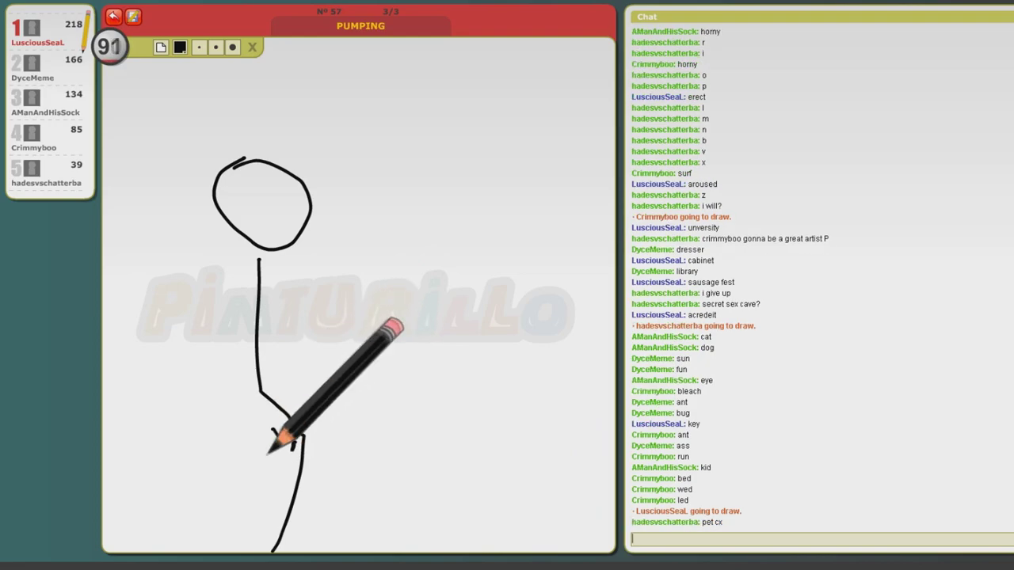
pyautogui.click(161, 48)
pyautogui.moveTo(277, 143); pyautogui.dragTo(281, 147)
pyautogui.moveTo(266, 216); pyautogui.dragTo(301, 202)
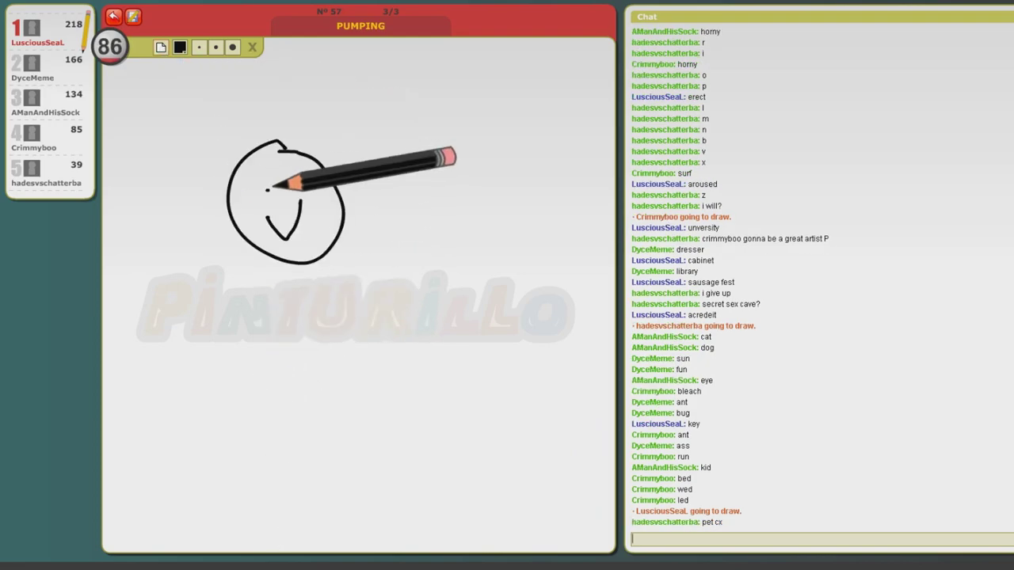
pyautogui.click(267, 189)
pyautogui.click(300, 187)
pyautogui.moveTo(255, 174)
pyautogui.mouseDown()
pyautogui.moveTo(284, 166)
pyautogui.moveTo(314, 176)
pyautogui.mouseUp()
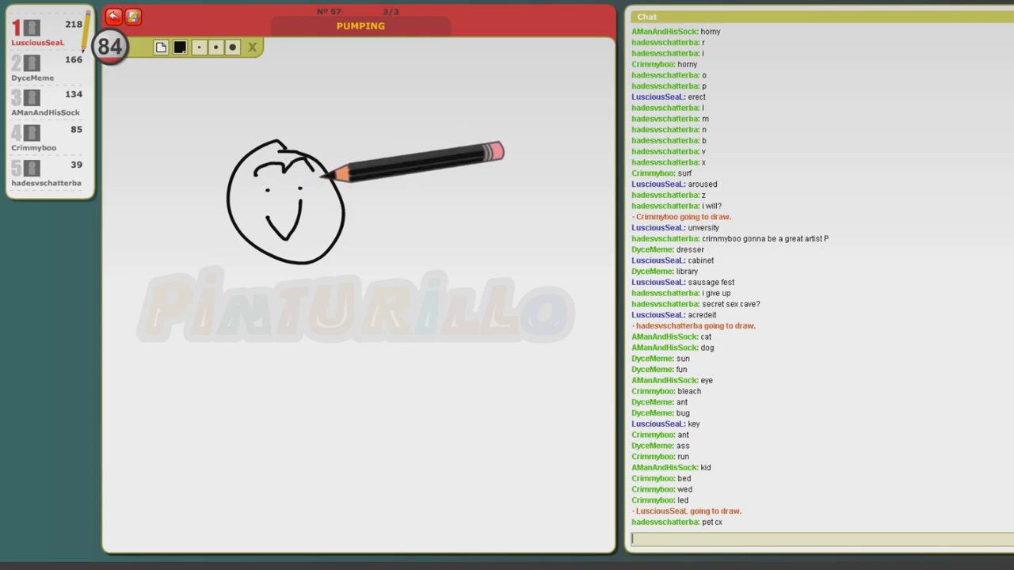
# - Give the smiling figure a body, arm, hand, foot, legs and surrounding curved strokes
pyautogui.moveTo(289, 263); pyautogui.dragTo(305, 405)
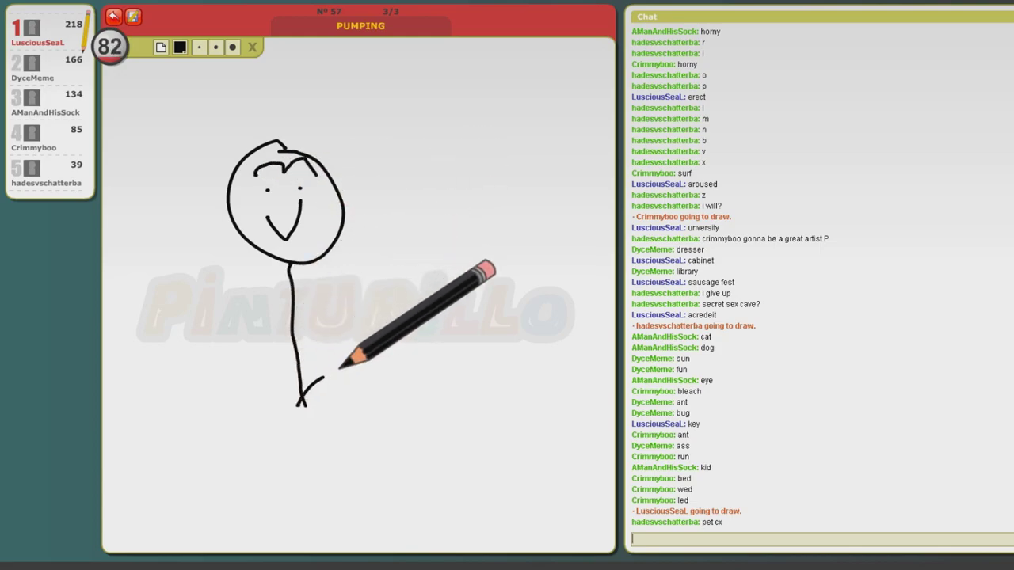
pyautogui.moveTo(380, 360); pyautogui.dragTo(301, 404)
pyautogui.moveTo(332, 437); pyautogui.dragTo(317, 432)
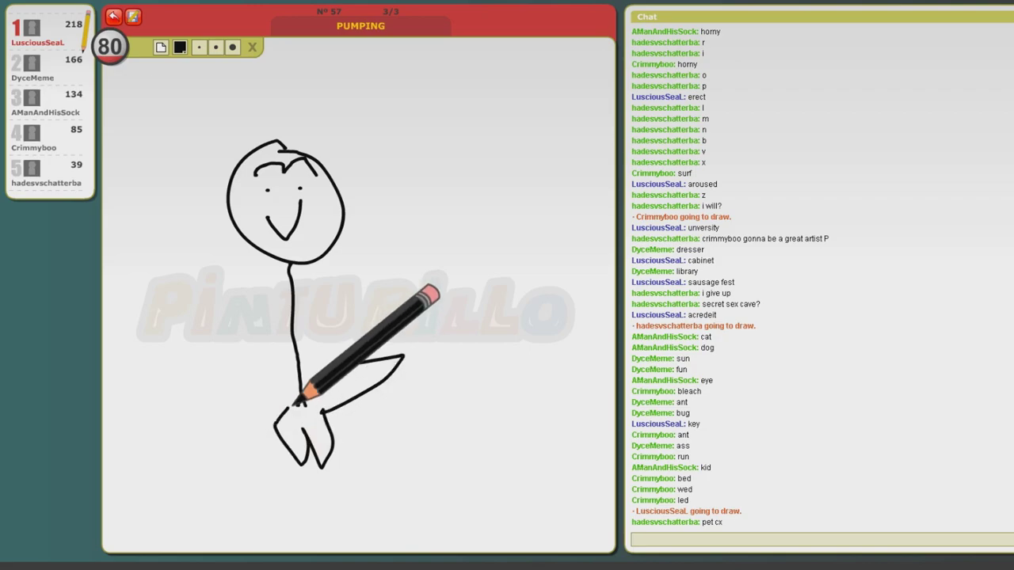
pyautogui.moveTo(274, 301)
pyautogui.mouseDown()
pyautogui.moveTo(273, 379)
pyautogui.moveTo(372, 355)
pyautogui.mouseUp()
pyautogui.moveTo(285, 455); pyautogui.dragTo(267, 493)
pyautogui.moveTo(289, 408)
pyautogui.mouseDown()
pyautogui.moveTo(325, 467)
pyautogui.moveTo(325, 508)
pyautogui.mouseUp()
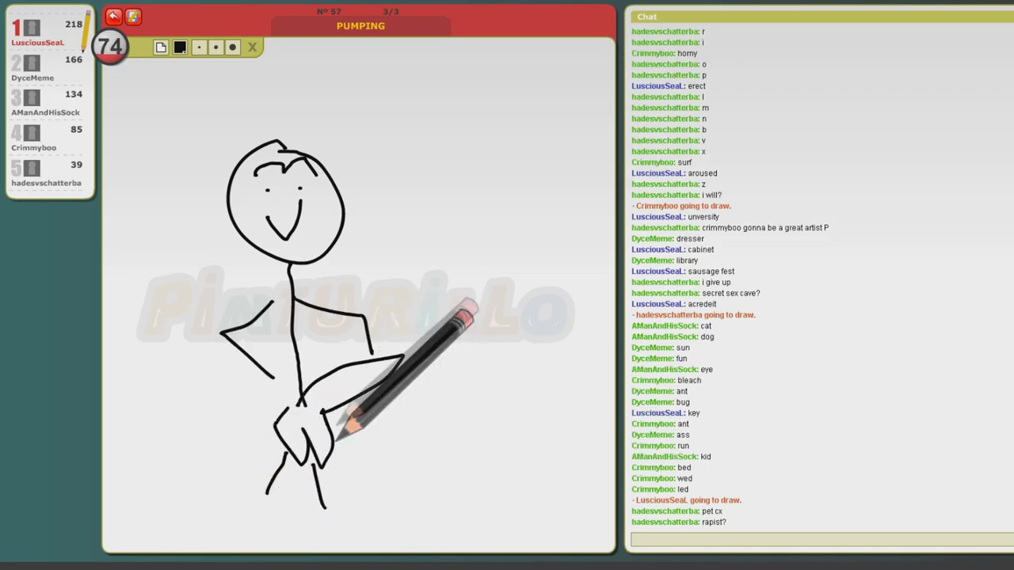
pyautogui.moveTo(394, 317); pyautogui.dragTo(449, 408)
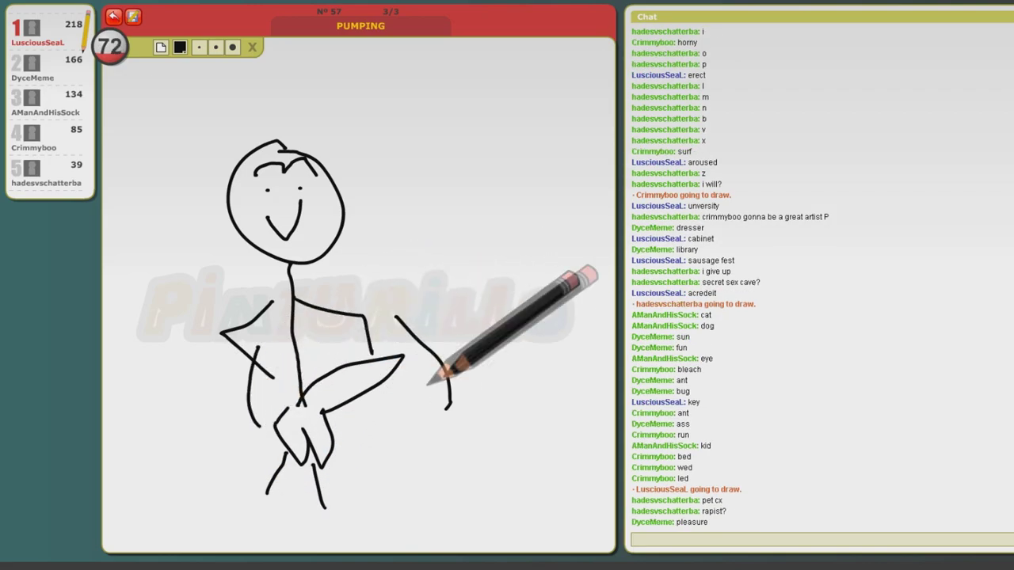
pyautogui.moveTo(434, 303); pyautogui.dragTo(477, 383)
pyautogui.moveTo(230, 337); pyautogui.dragTo(223, 412)
pyautogui.moveTo(249, 348); pyautogui.dragTo(260, 425)
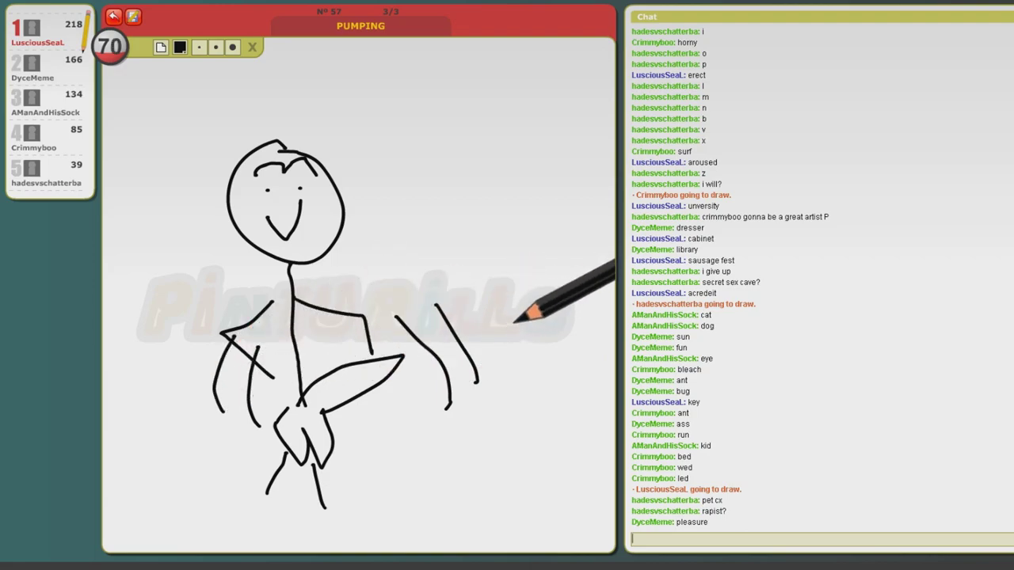
pyautogui.moveTo(363, 368); pyautogui.dragTo(379, 383)
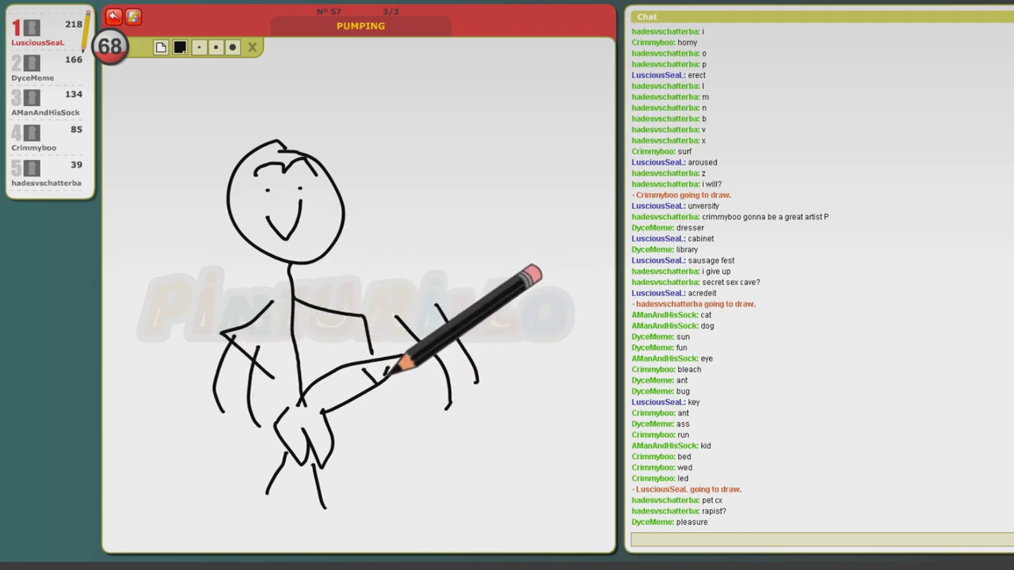
# - Draw a second figure beside it with body, crossed legs, arm, eyes and a frown
pyautogui.moveTo(462, 162)
pyautogui.mouseDown()
pyautogui.moveTo(483, 252)
pyautogui.moveTo(473, 419)
pyautogui.moveTo(430, 495)
pyautogui.mouseUp()
pyautogui.moveTo(447, 430); pyautogui.dragTo(491, 474)
pyautogui.moveTo(497, 293); pyautogui.dragTo(519, 340)
pyautogui.click(463, 203)
pyautogui.click(477, 188)
pyautogui.moveTo(470, 224); pyautogui.dragTo(488, 224)
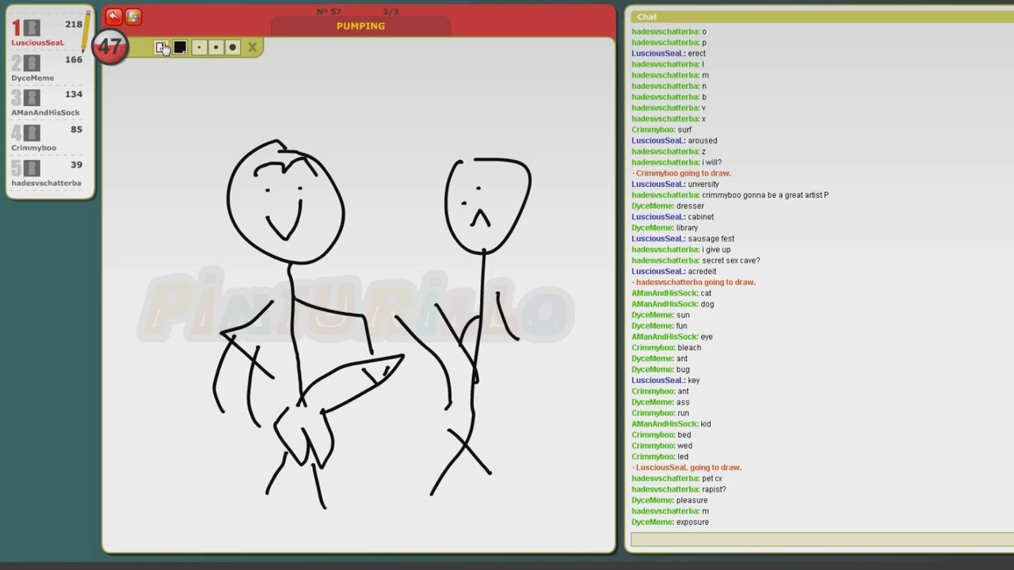
# - Clear the canvas, sketch a first pumping attempt, then wipe it again
pyautogui.click(161, 47)
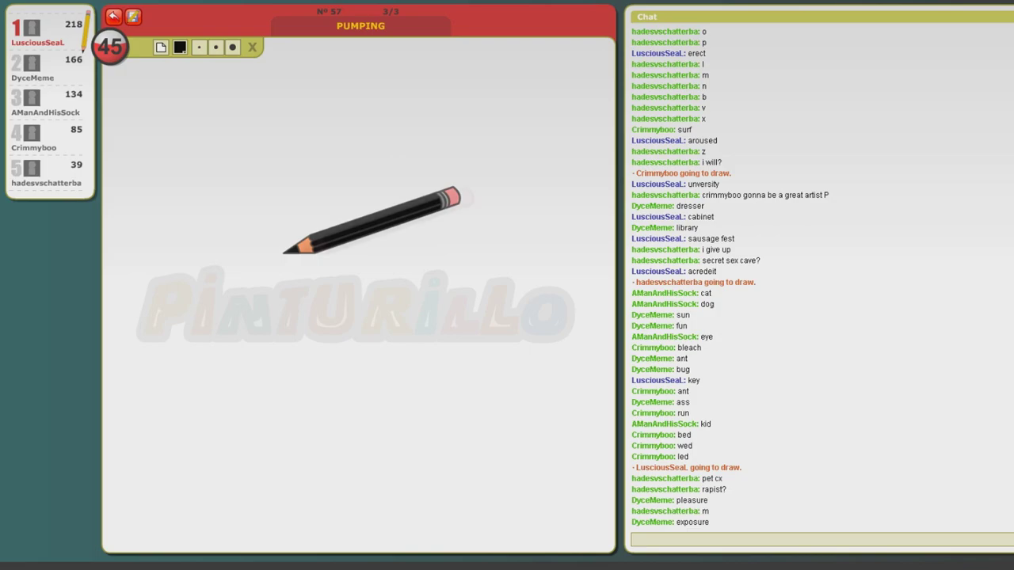
pyautogui.moveTo(190, 260); pyautogui.dragTo(180, 258)
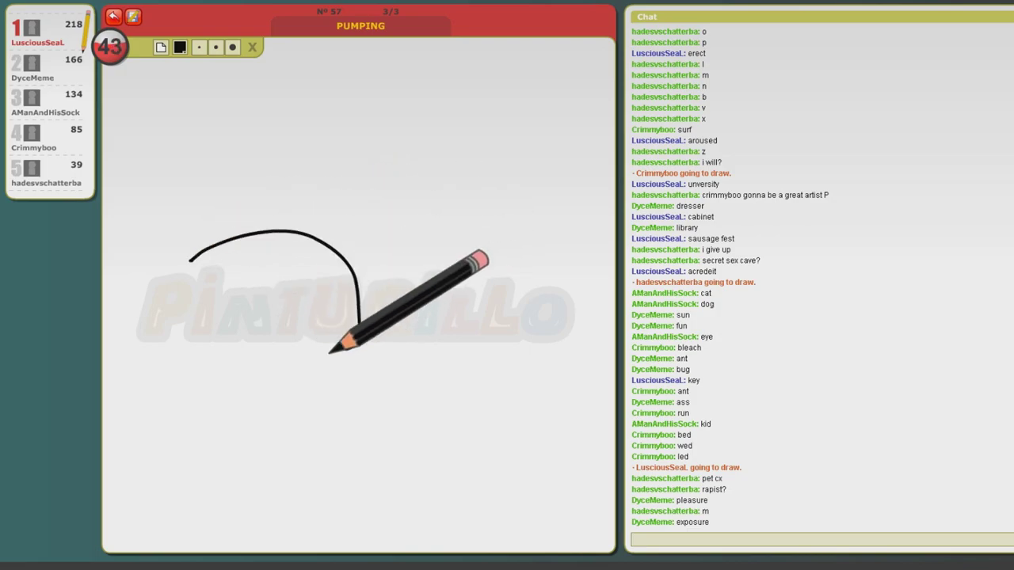
pyautogui.moveTo(265, 87)
pyautogui.mouseDown()
pyautogui.moveTo(255, 293)
pyautogui.moveTo(285, 222)
pyautogui.mouseUp()
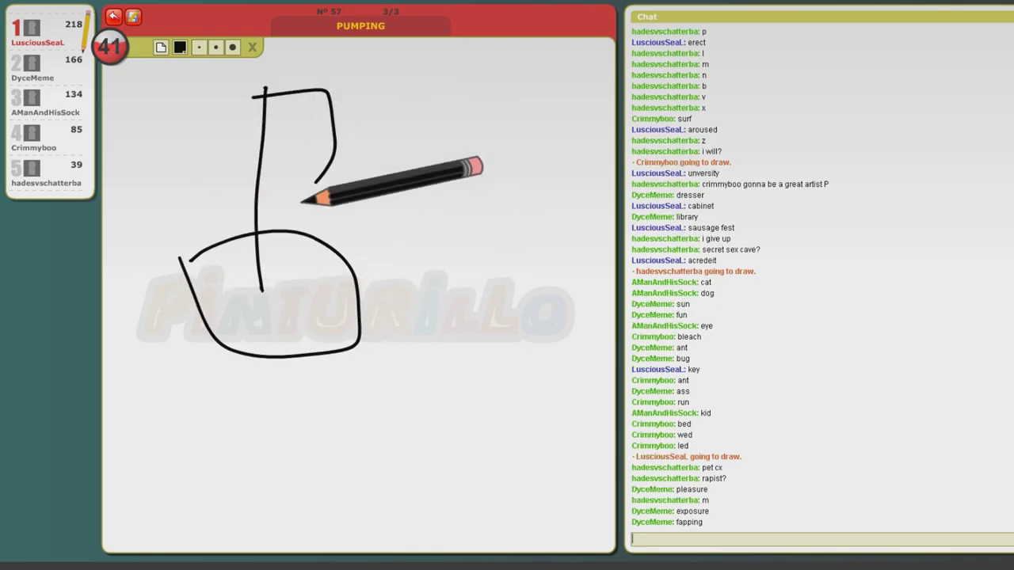
pyautogui.moveTo(234, 327); pyautogui.dragTo(313, 348)
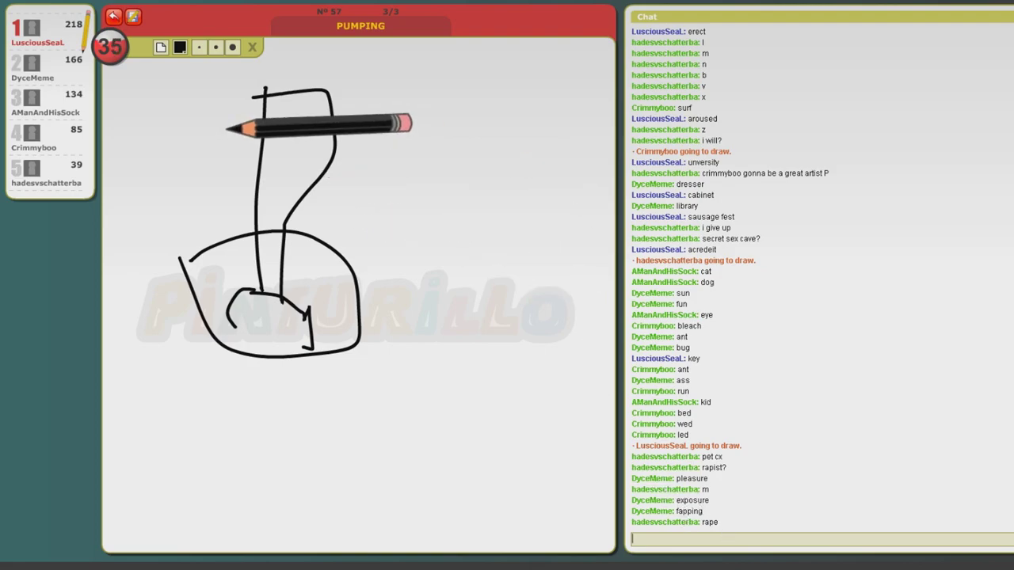
pyautogui.click(160, 46)
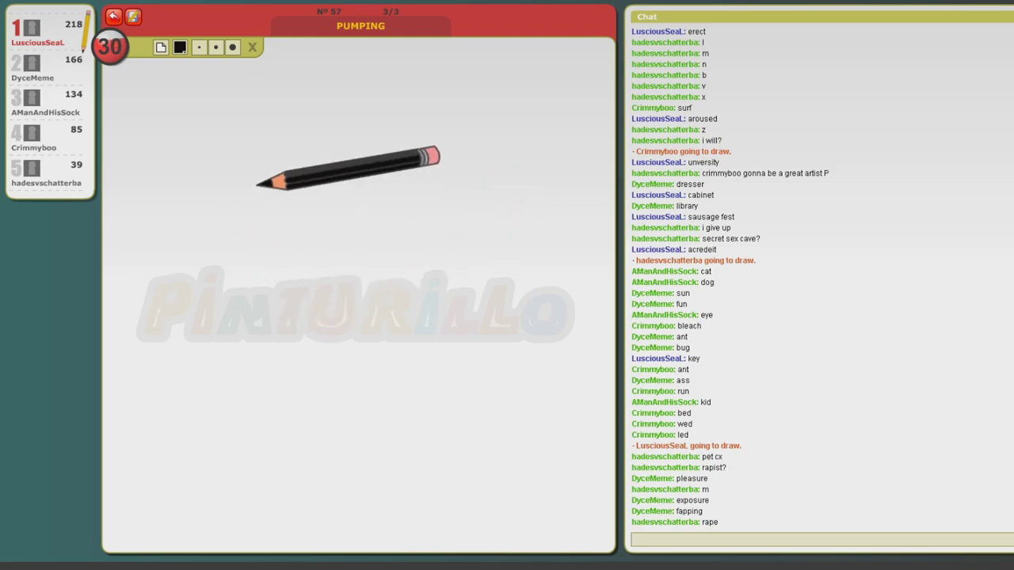
# - Draw the pump's tall body with its top, sides and inner rectangle
pyautogui.moveTo(254, 181)
pyautogui.mouseDown()
pyautogui.moveTo(247, 329)
pyautogui.moveTo(384, 320)
pyautogui.mouseUp()
pyautogui.moveTo(299, 185); pyautogui.dragTo(298, 43)
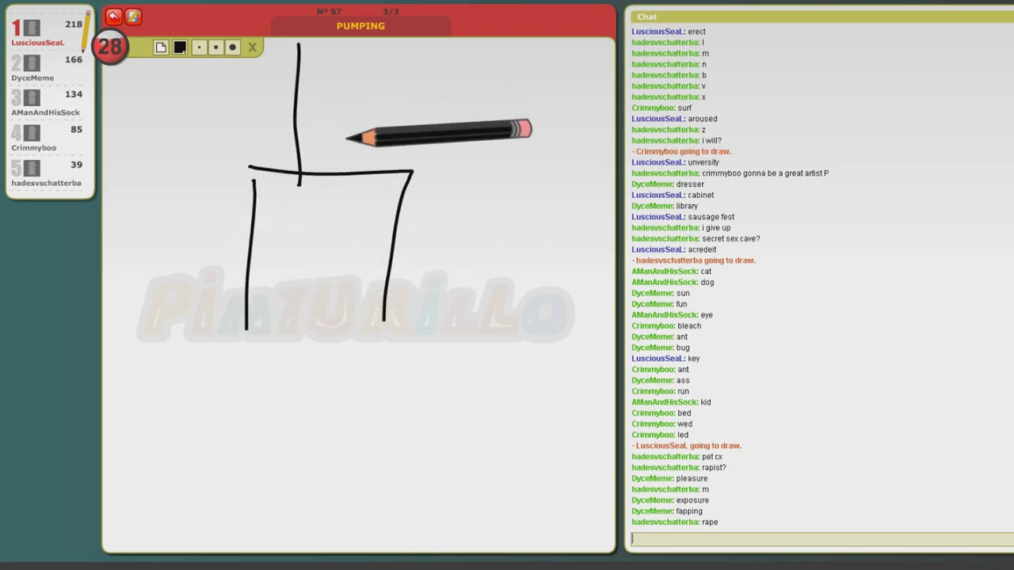
pyautogui.moveTo(342, 151); pyautogui.dragTo(339, 41)
pyautogui.moveTo(293, 210)
pyautogui.mouseDown()
pyautogui.moveTo(347, 270)
pyautogui.moveTo(279, 216)
pyautogui.mouseUp()
pyautogui.moveTo(287, 357); pyautogui.dragTo(489, 372)
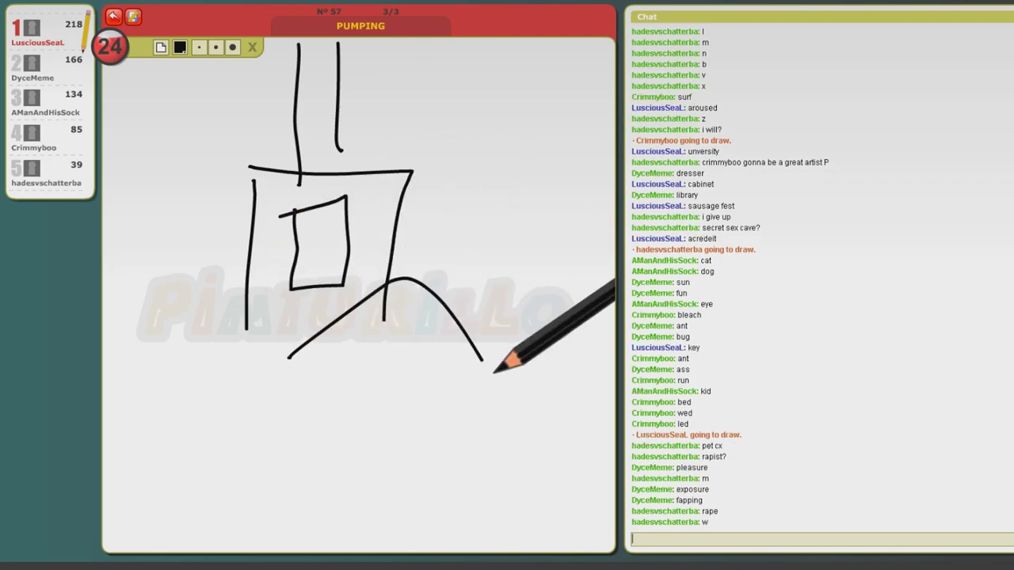
pyautogui.moveTo(323, 365)
pyautogui.mouseDown()
pyautogui.moveTo(301, 422)
pyautogui.moveTo(473, 346)
pyautogui.mouseUp()
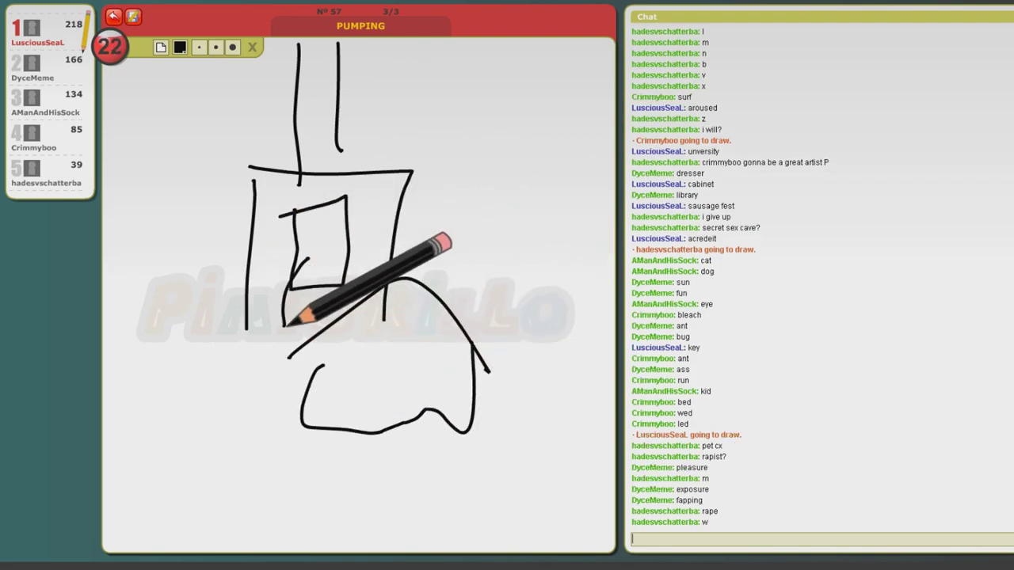
pyautogui.moveTo(309, 257)
pyautogui.mouseDown()
pyautogui.moveTo(309, 368)
pyautogui.moveTo(338, 362)
pyautogui.mouseUp()
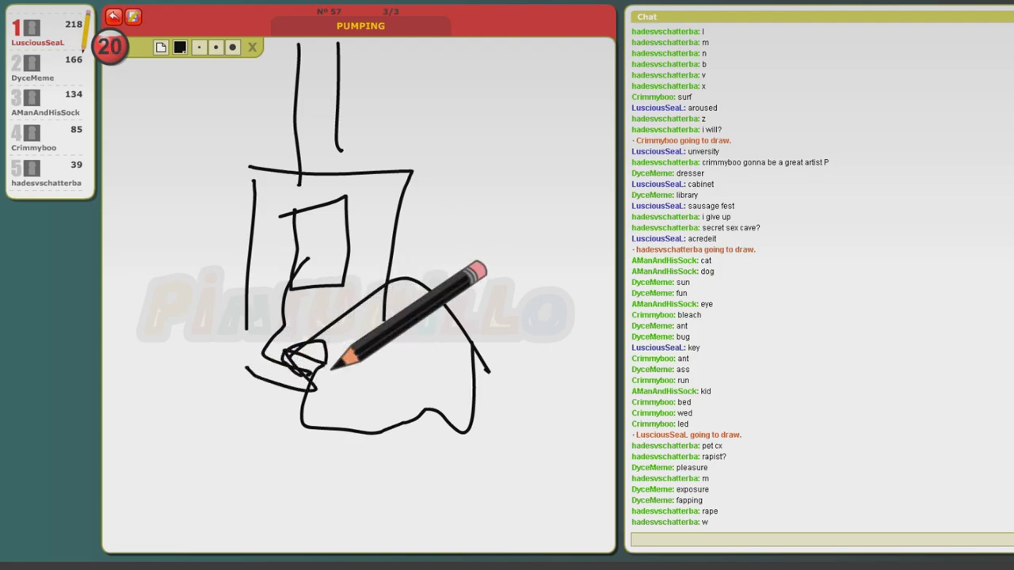
# - Write the letters 'ing' beside the pump drawing
pyautogui.moveTo(333, 442)
pyautogui.mouseDown()
pyautogui.moveTo(341, 503)
pyautogui.moveTo(358, 459)
pyautogui.mouseUp()
pyautogui.moveTo(430, 443); pyautogui.dragTo(425, 503)
pyautogui.moveTo(440, 142); pyautogui.dragTo(452, 201)
pyautogui.moveTo(475, 171); pyautogui.dragTo(507, 220)
# - Sketch a stick figure beside the pump with head, face, arms and legs
pyautogui.moveTo(250, 329)
pyautogui.mouseDown()
pyautogui.moveTo(333, 336)
pyautogui.moveTo(350, 372)
pyautogui.mouseUp()
pyautogui.moveTo(418, 305); pyautogui.dragTo(452, 335)
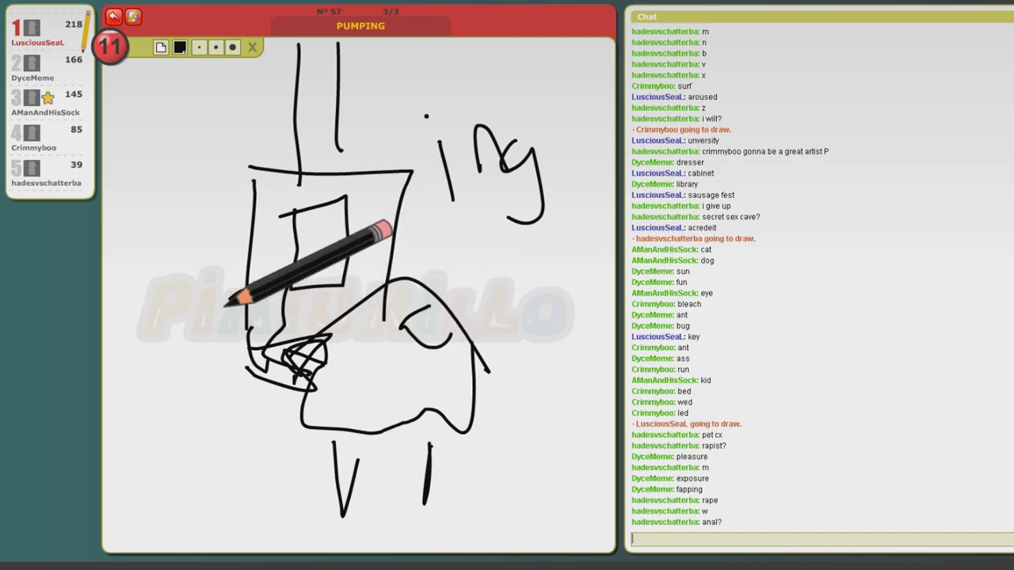
pyautogui.moveTo(262, 297)
pyautogui.mouseDown()
pyautogui.moveTo(241, 324)
pyautogui.moveTo(253, 372)
pyautogui.moveTo(317, 361)
pyautogui.mouseUp()
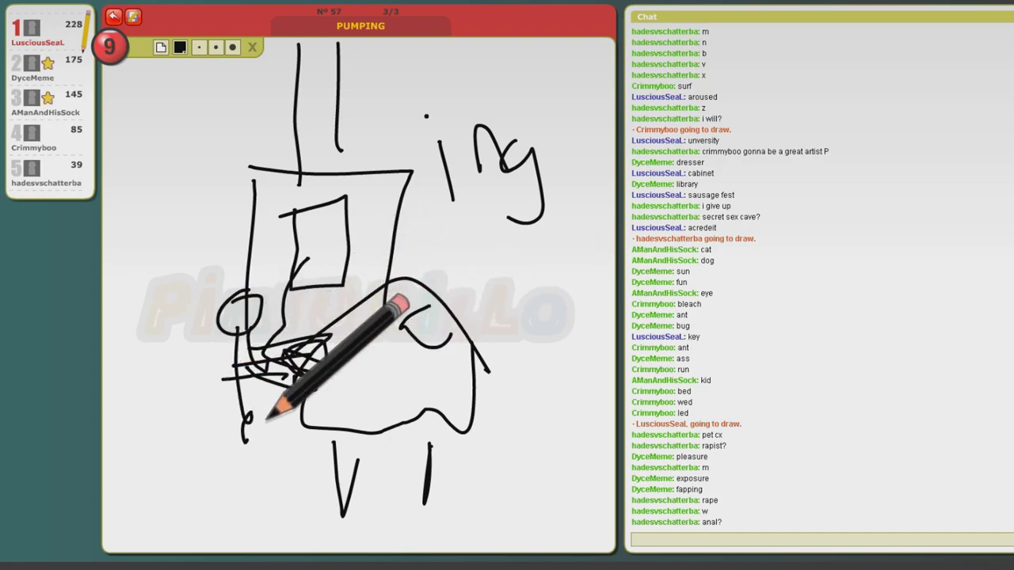
pyautogui.moveTo(236, 372); pyautogui.dragTo(236, 482)
pyautogui.moveTo(259, 410); pyautogui.dragTo(309, 479)
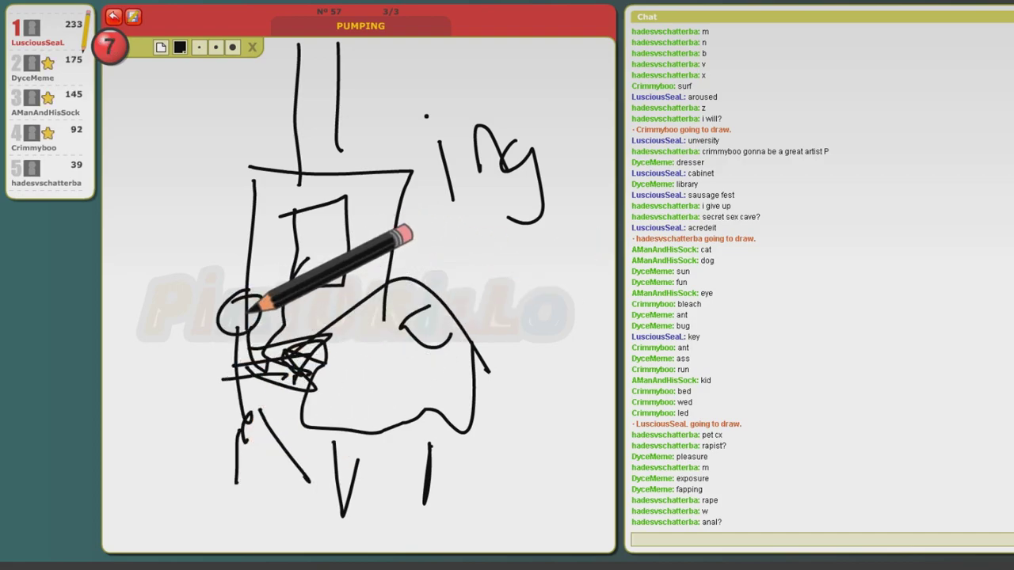
pyautogui.click(242, 303)
pyautogui.moveTo(230, 317); pyautogui.dragTo(240, 325)
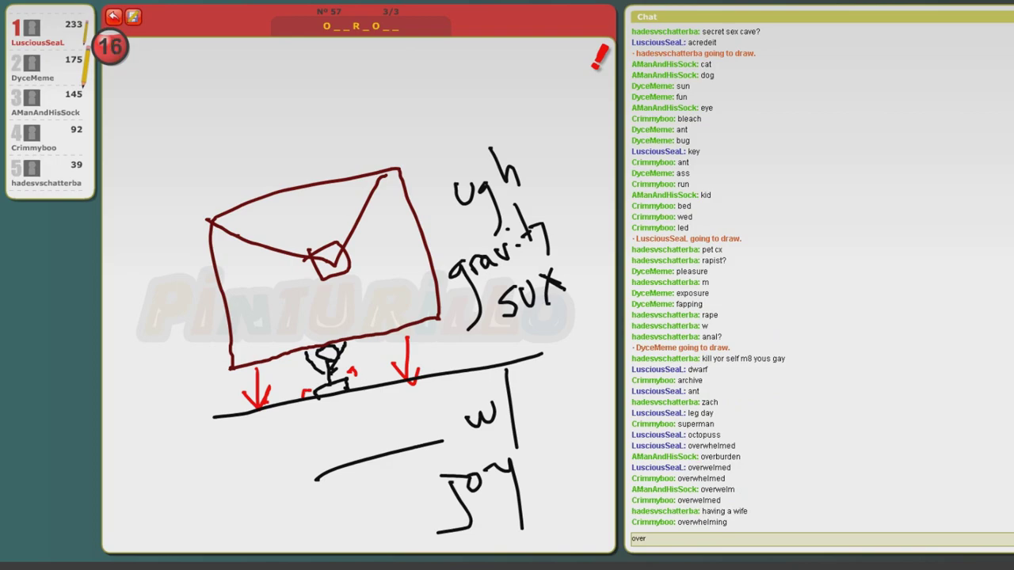
pyautogui.moveTo(678, 536); pyautogui.dragTo(609, 549)
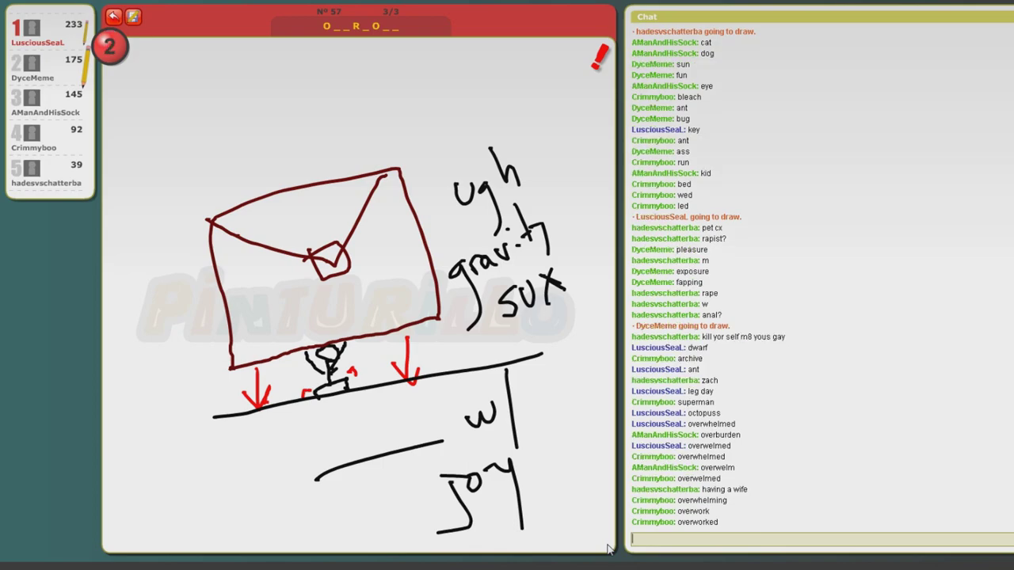
pyautogui.write('rks')
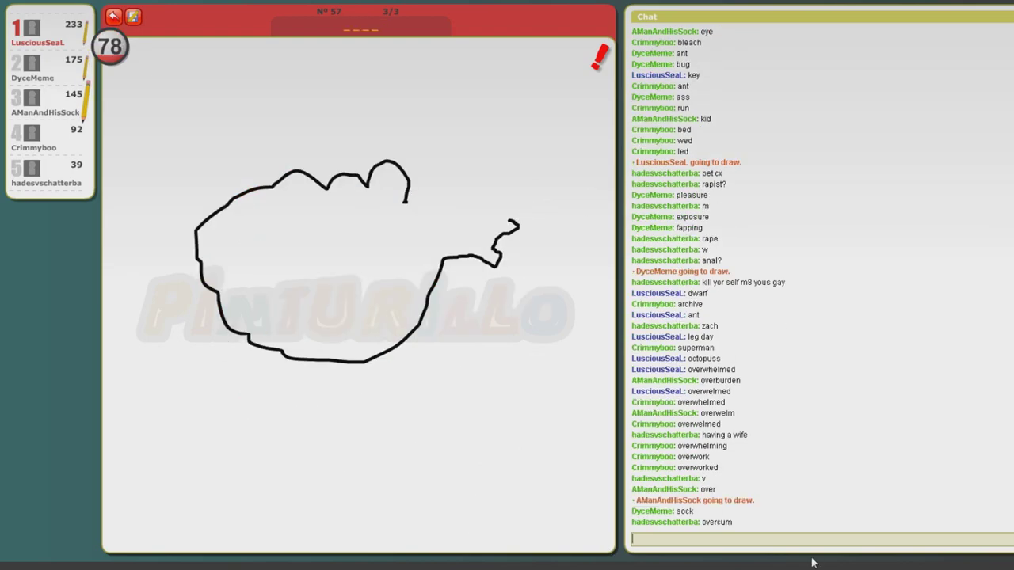
pyautogui.write('fist')
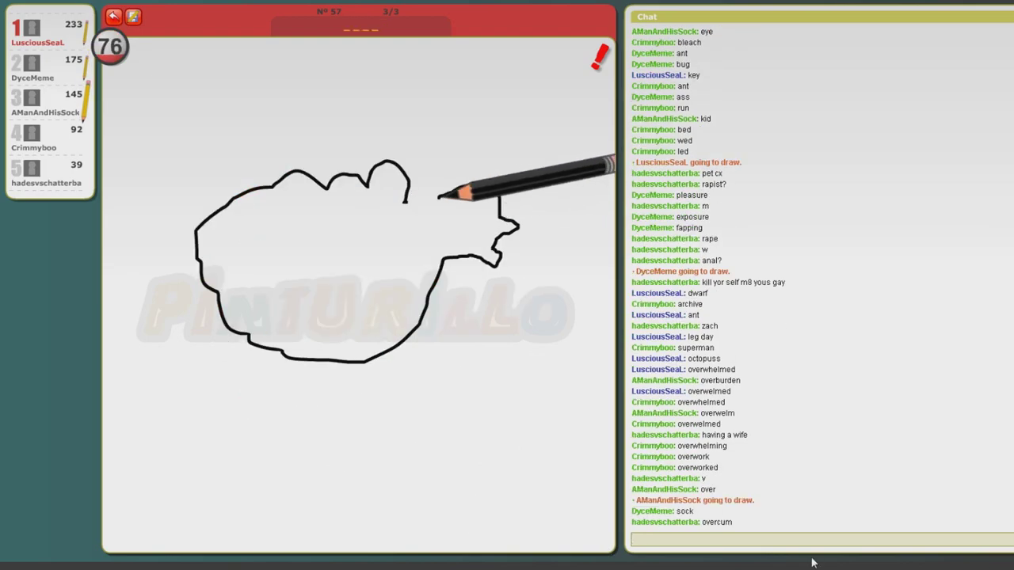
# - Send 'fist', then 'lamb', as chat guesses for the sprawled-figure drawing
pyautogui.press('Return')
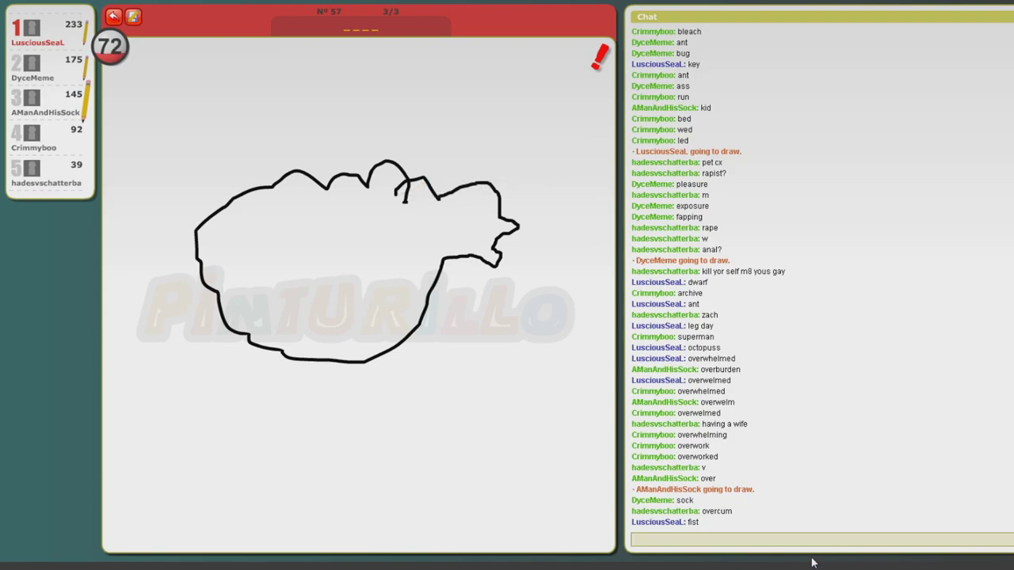
pyautogui.write('lamb')
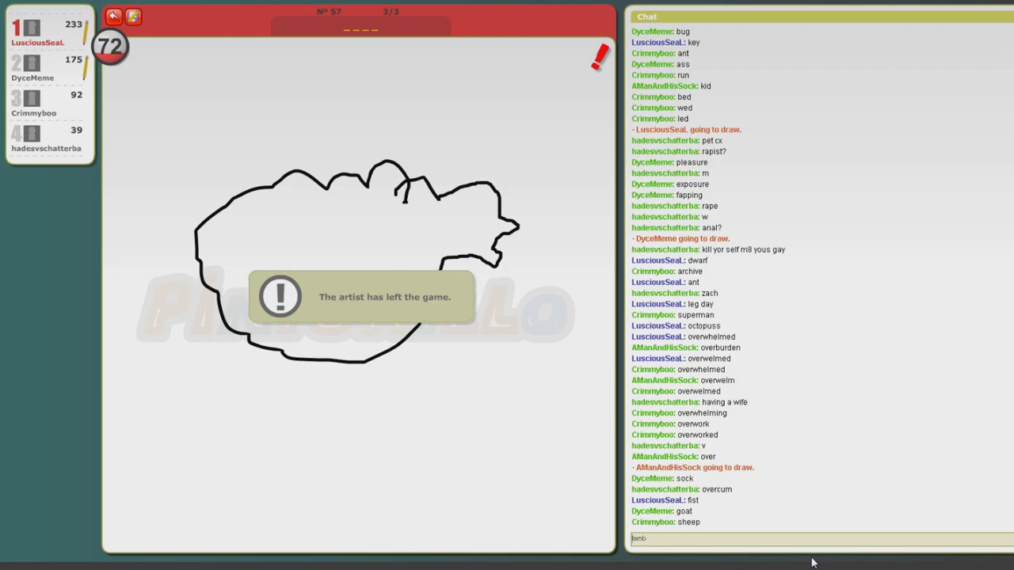
pyautogui.press('Return')
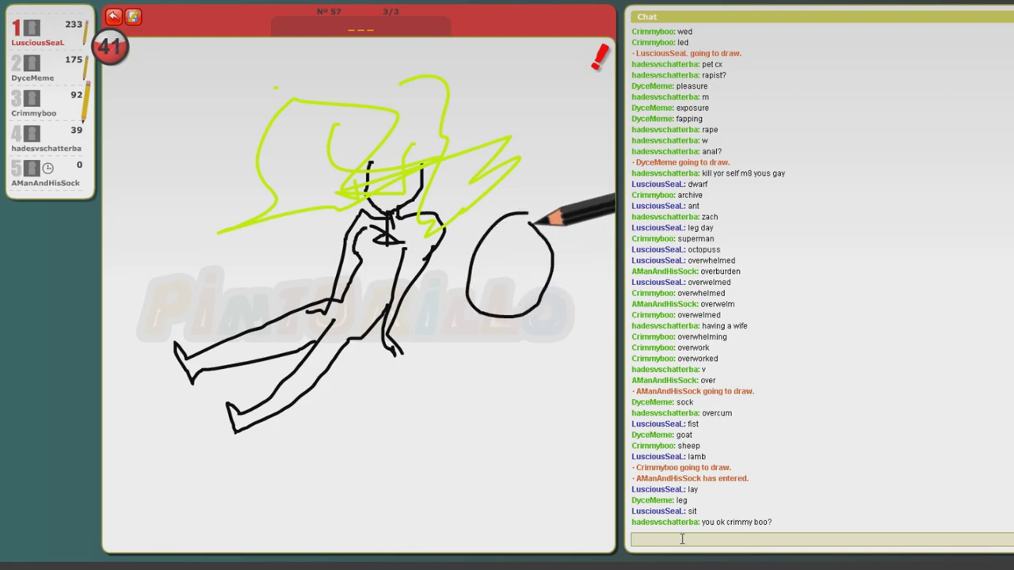
pyautogui.write('boy')
# - Send 'boy' and 'led' as chat guesses for the pink-truck drawing
pyautogui.press('Return')
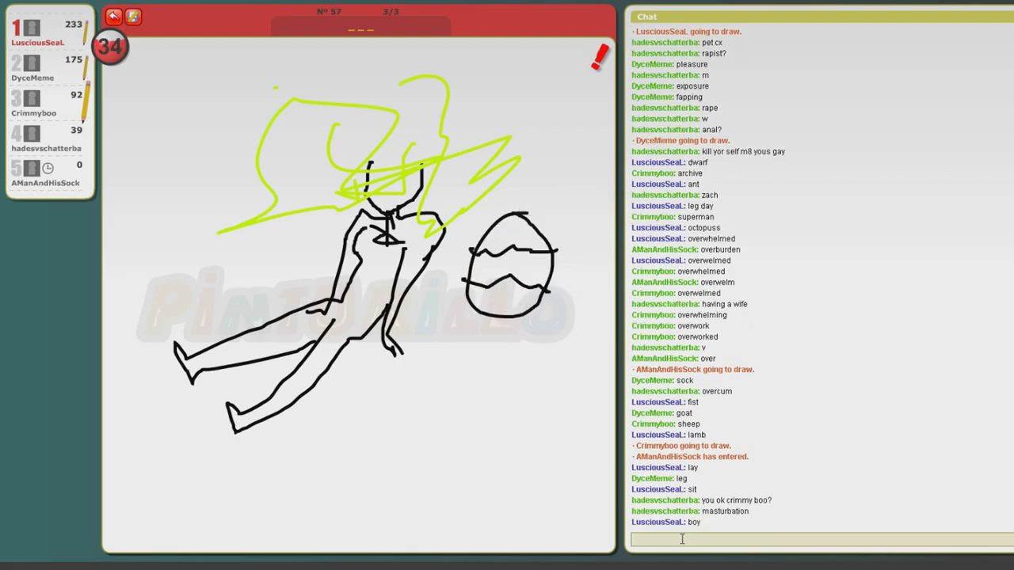
pyautogui.write('led')
pyautogui.press('Return')
pyautogui.write('toy')
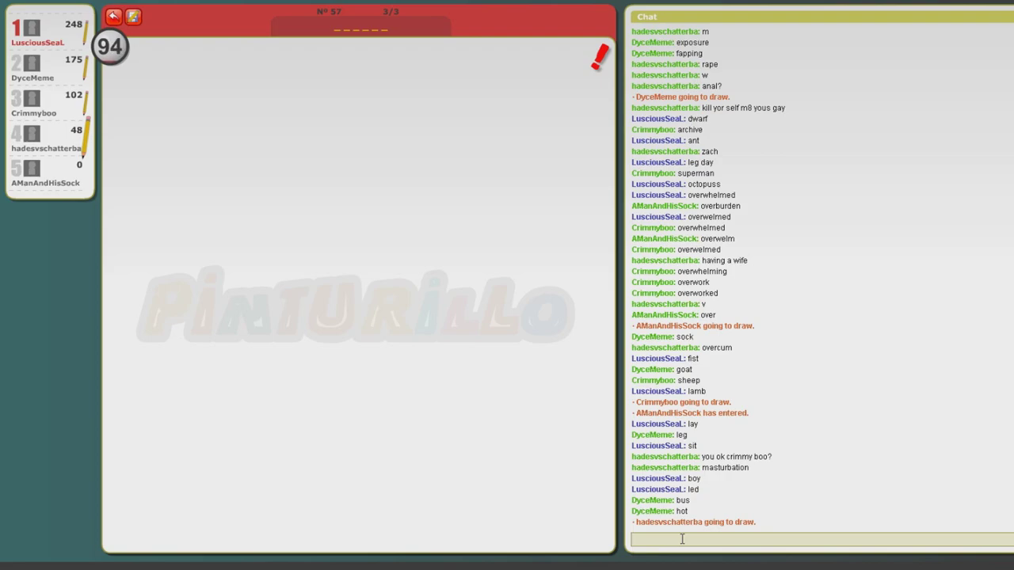
pyautogui.write('cityli')
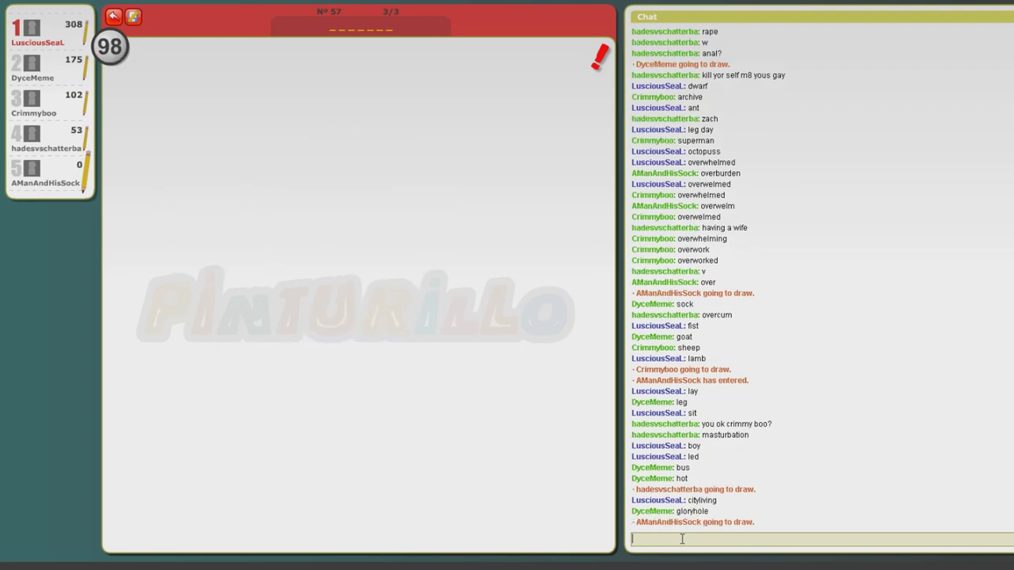
pyautogui.write('lam')
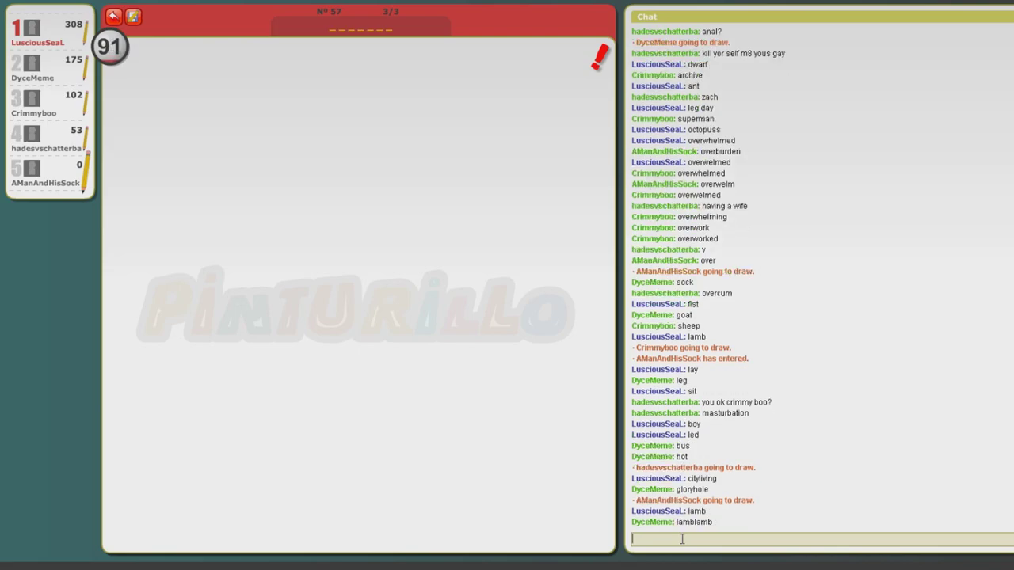
pyautogui.write('lobster')
# - Send 'lobster' as a chat guess for the new drawing
pyautogui.press('Return')
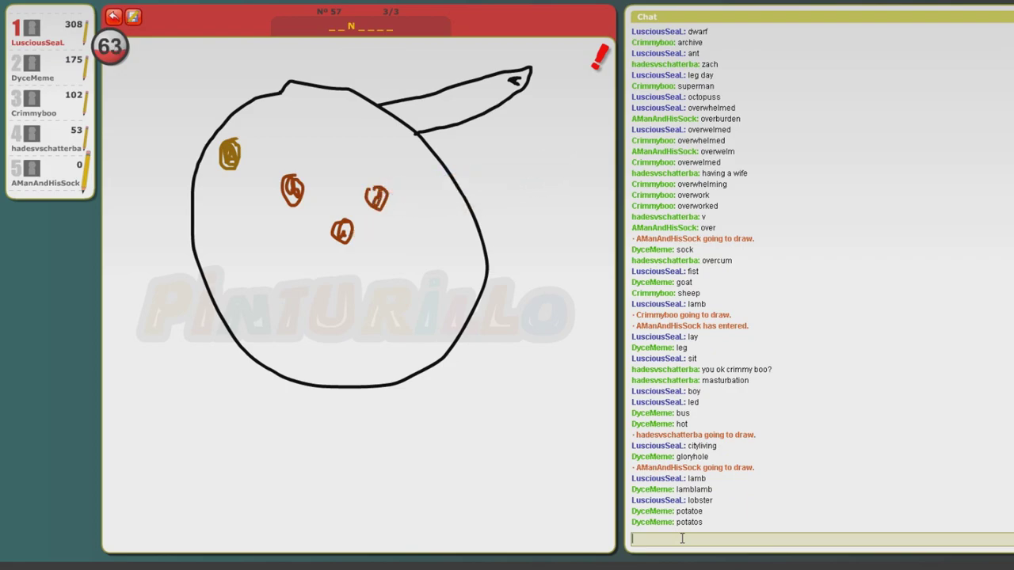
pyautogui.write('couscous')
# - Guess 'couscous', then post 'Im mid eastern' once the final standings appear
pyautogui.press('Return')
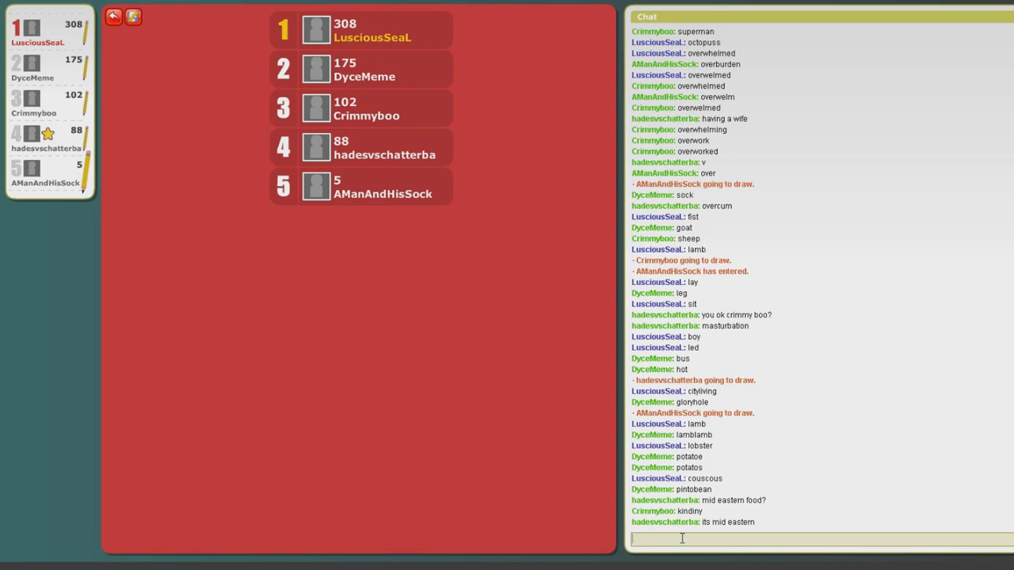
pyautogui.write("'m mid east")
pyautogui.write('ernn')
pyautogui.press('Return')
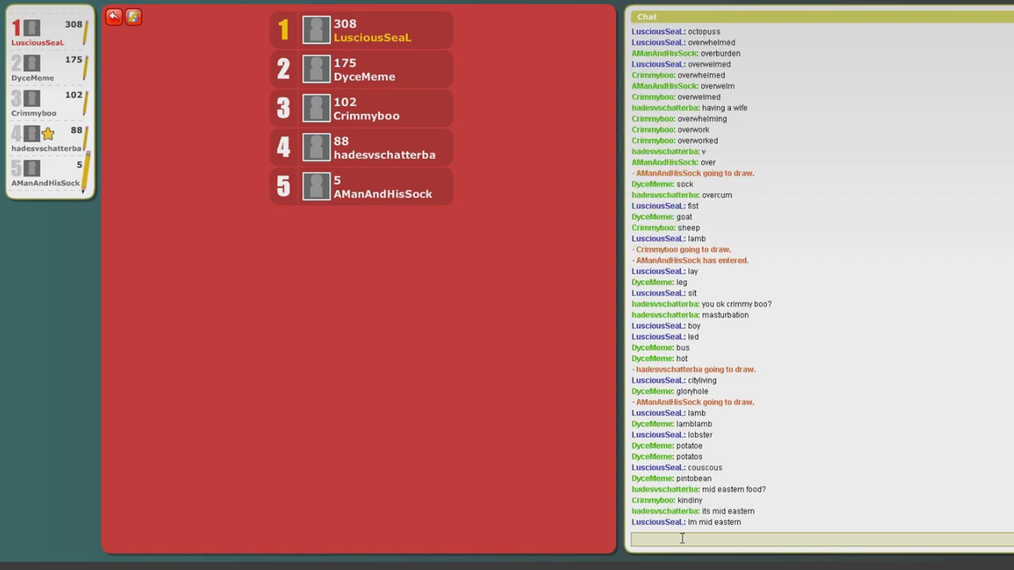